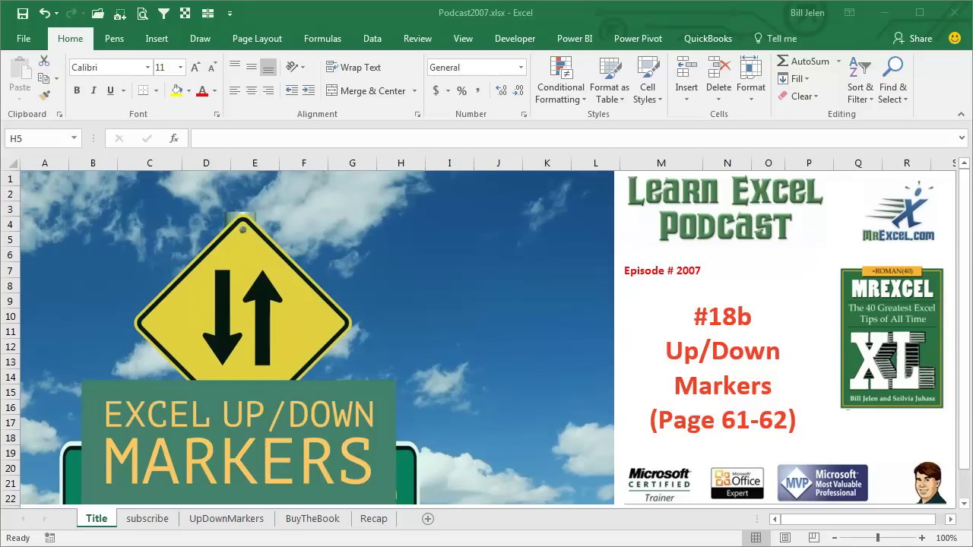
Step: Go past the subscribe sheet to the UpDownMarkers sheet with the RSVP pivot table
left_click(151, 519)
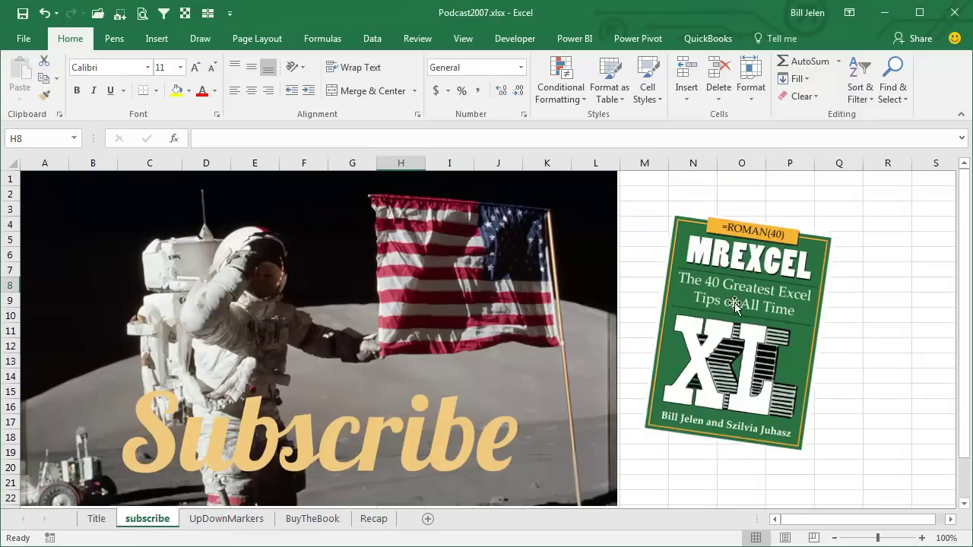
left_click(247, 523)
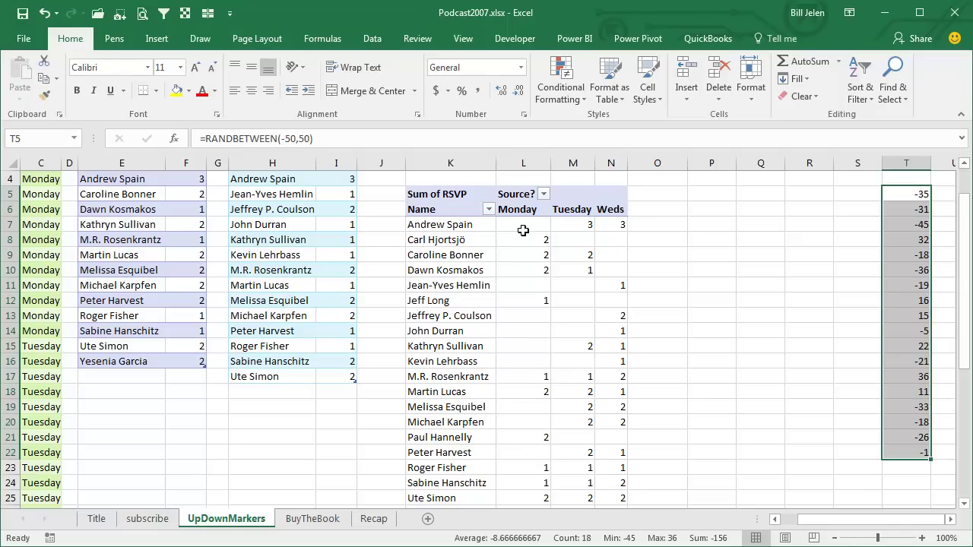
mouse_move(523, 230)
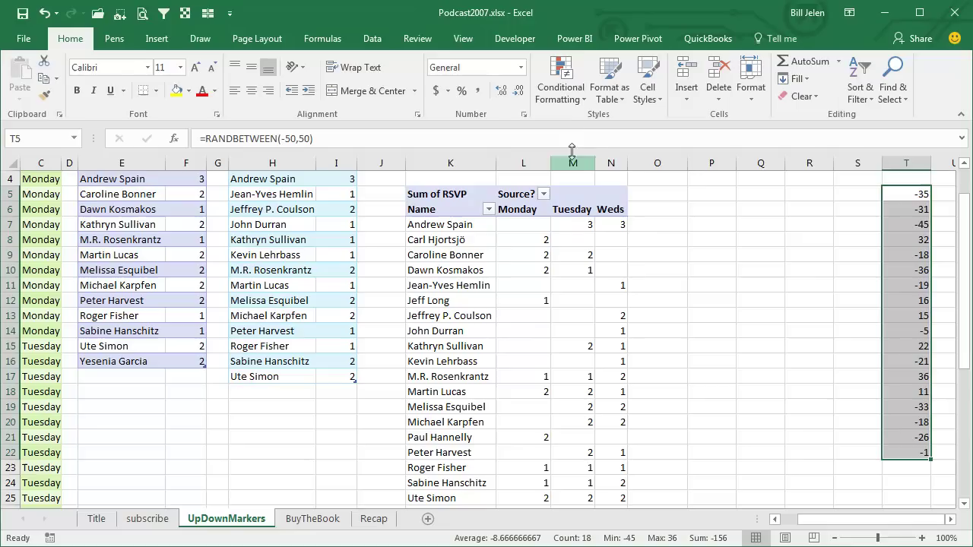
left_click(566, 102)
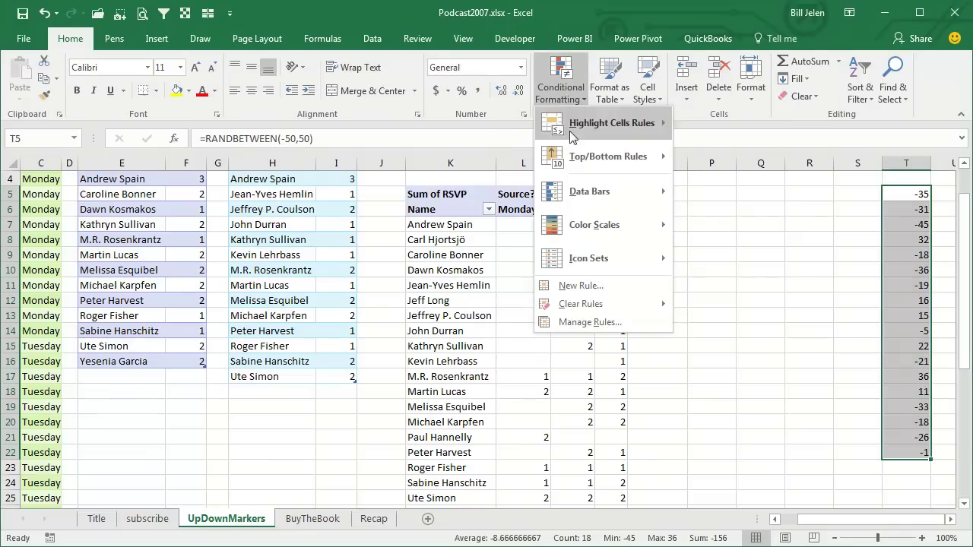
mouse_move(580, 260)
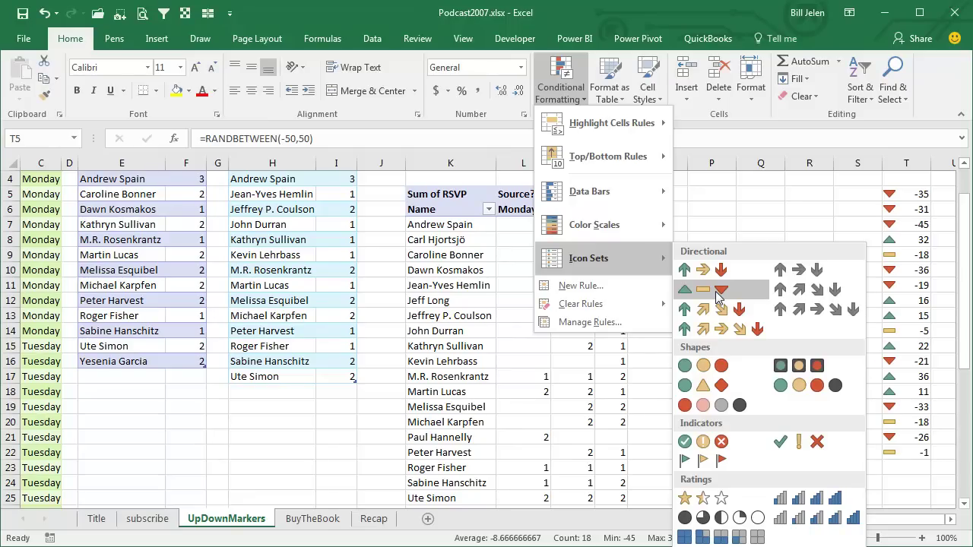
left_click(605, 12)
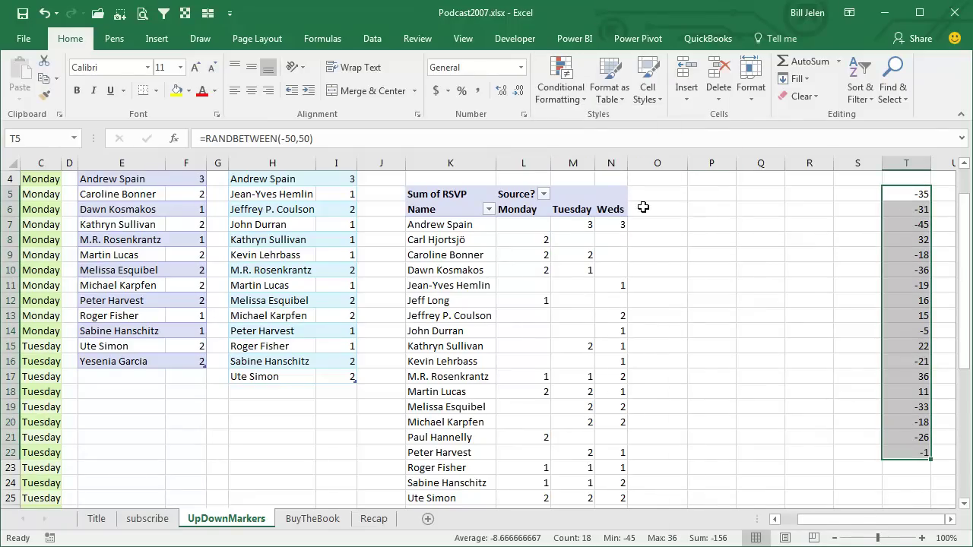
Step: Copy the Tuesday and Weds headings from M6:N6 into P6:Q6
left_click(577, 210)
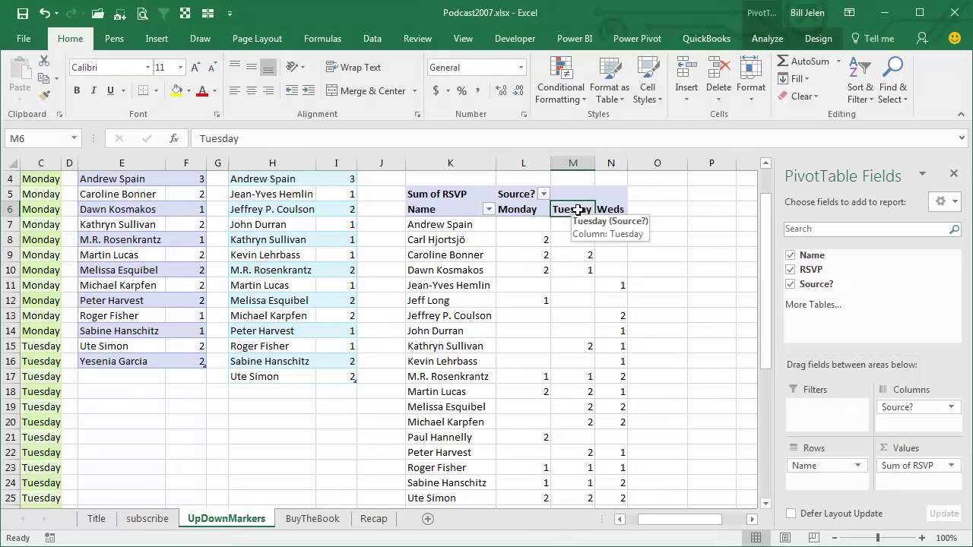
key("shift+Right")
key("ctrl+c")
key("Right")
key("Right")
key("Right")
key("Right")
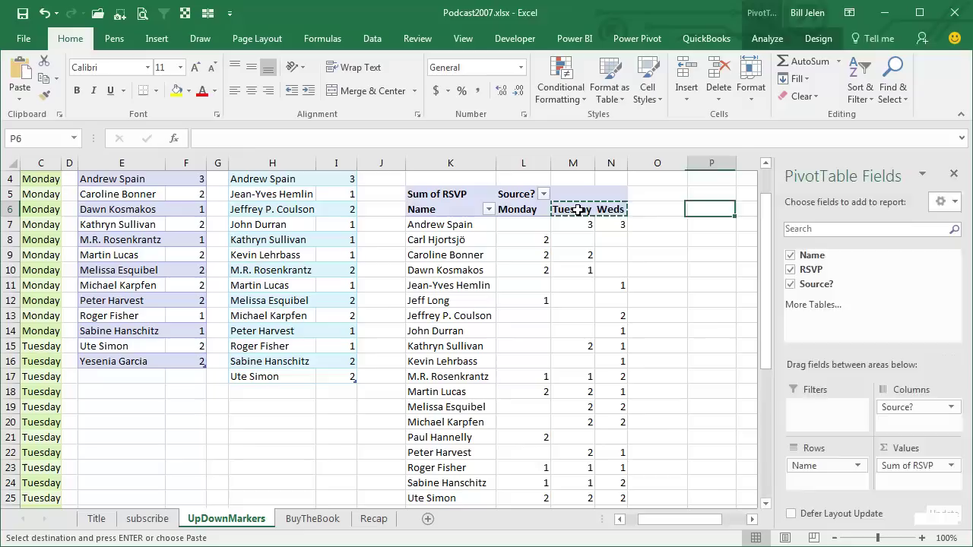
key("Left")
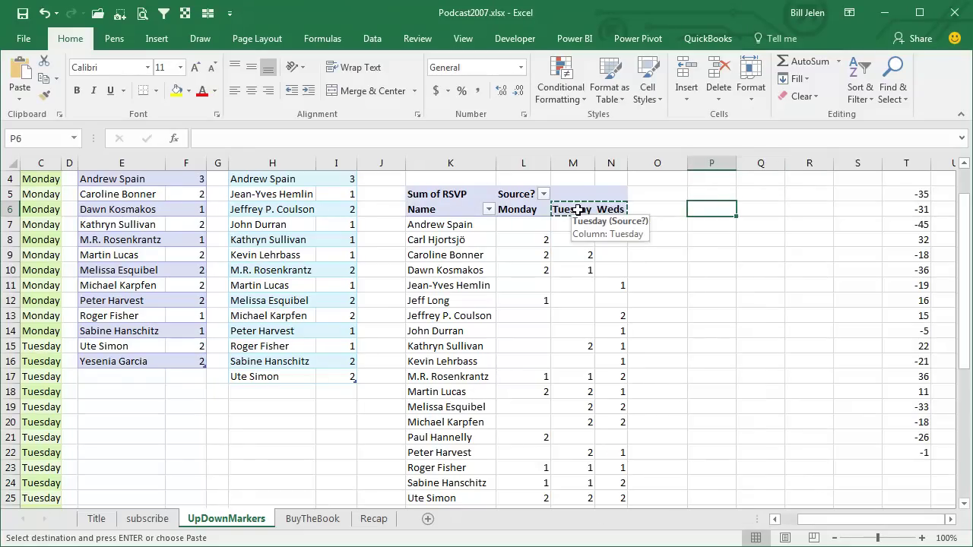
key("ctrl+v")
Step: Enter =M7-L7 in P7, copy it, and select the helper range beneath
key("Down")
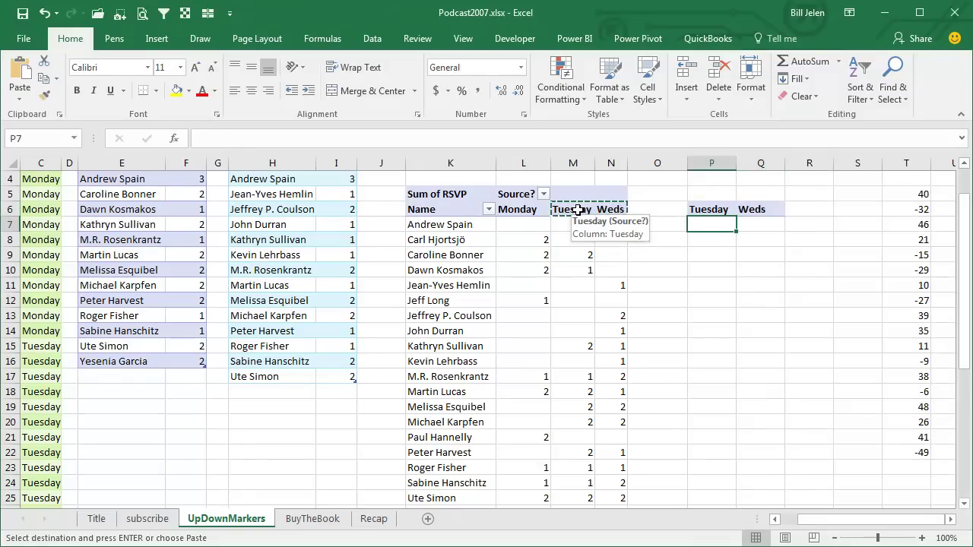
type("=")
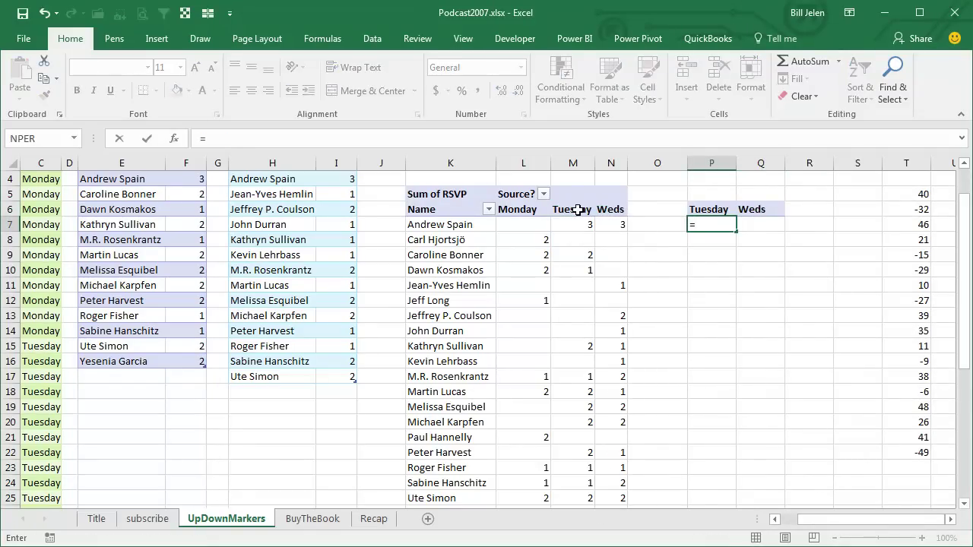
type("M7-")
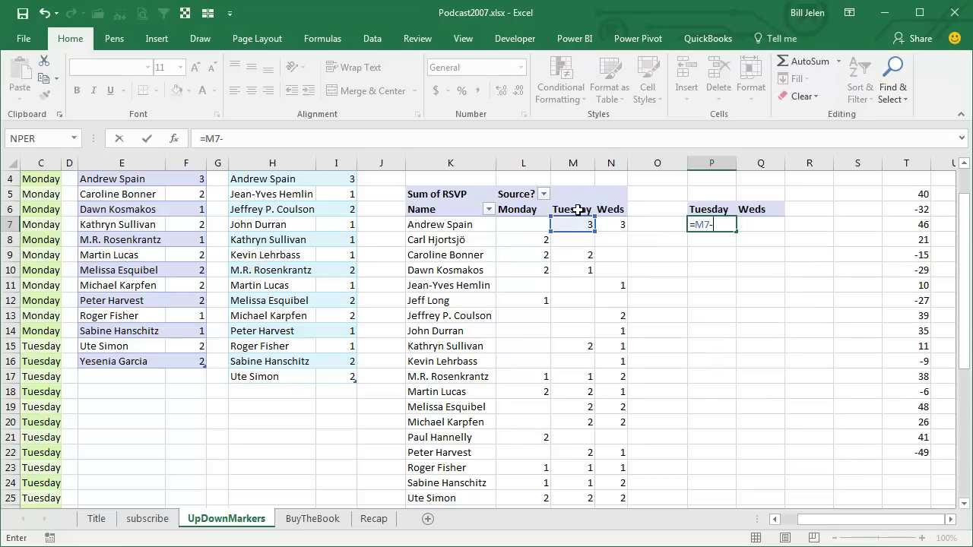
type("L7")
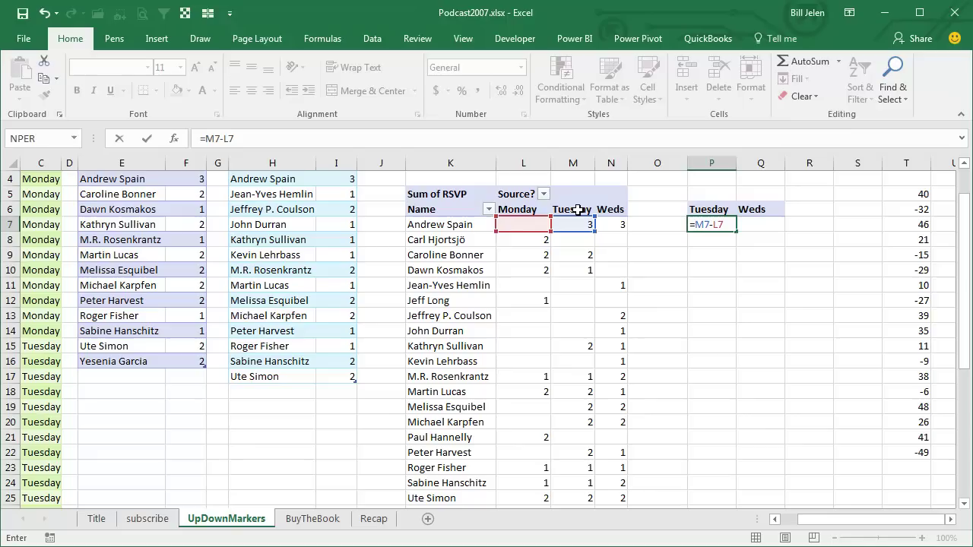
key("ctrl+Return")
key("ctrl+c")
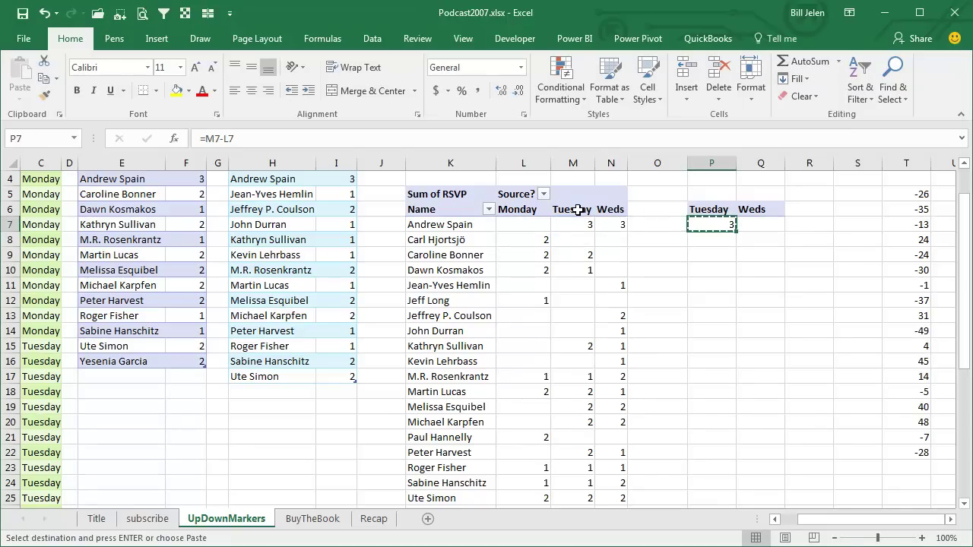
key("shift+Right")
key("shift+Down")
key("shift+Down")
key("shift+Down")
key("shift+Down")
key("shift+Down")
key("shift+Down")
key("shift+Down")
key("shift+Down")
key("shift+Down")
key("shift+Down")
key("shift+Down")
key("shift+Down")
key("shift+Down")
key("shift+Down")
key("shift+Down")
key("shift+Down")
key("shift+Down")
key("shift+Down")
key("shift+Down")
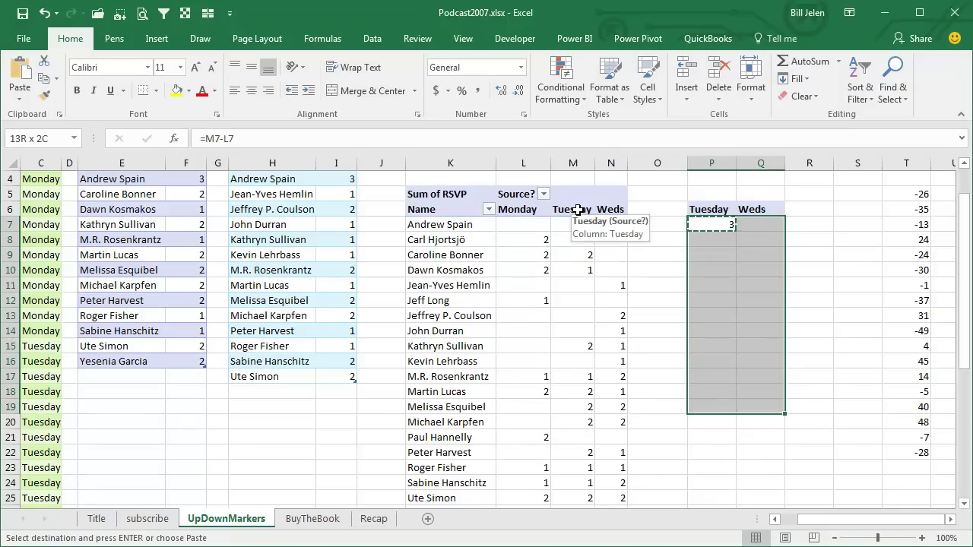
Step: Paste the =M7-L7 change formula through P7:Q27 and return to P7 for editing
scroll(577, 210, "down", 1)
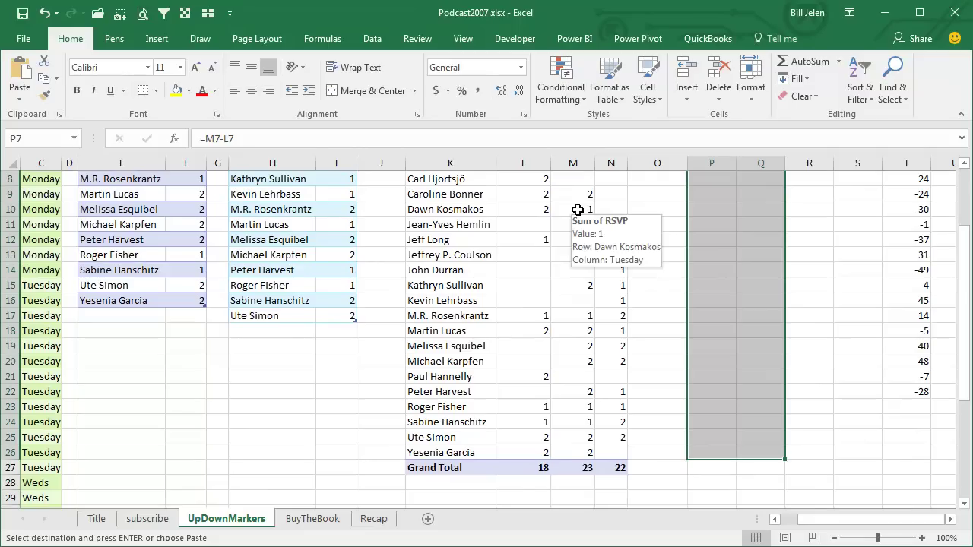
key("shift+Down")
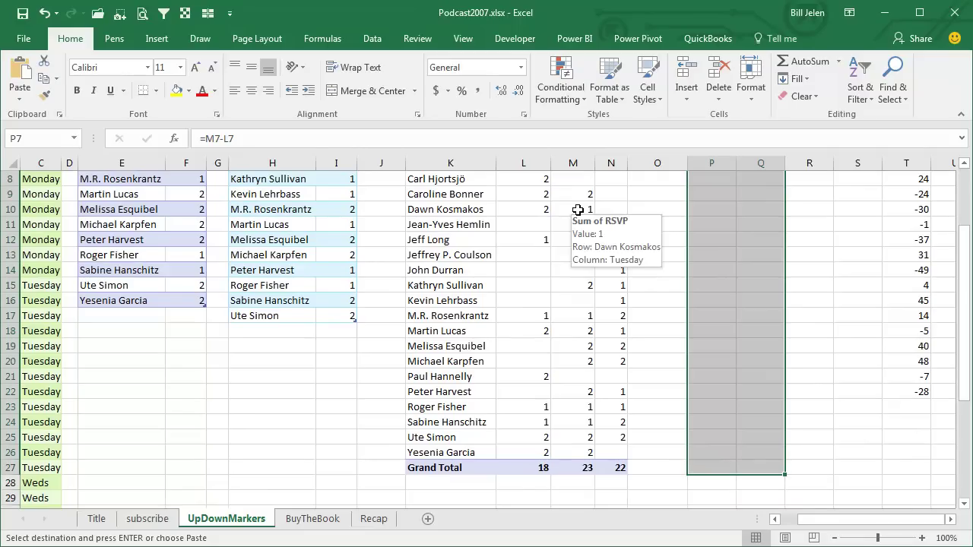
key("ctrl+v")
scroll(578, 210, "up", 3)
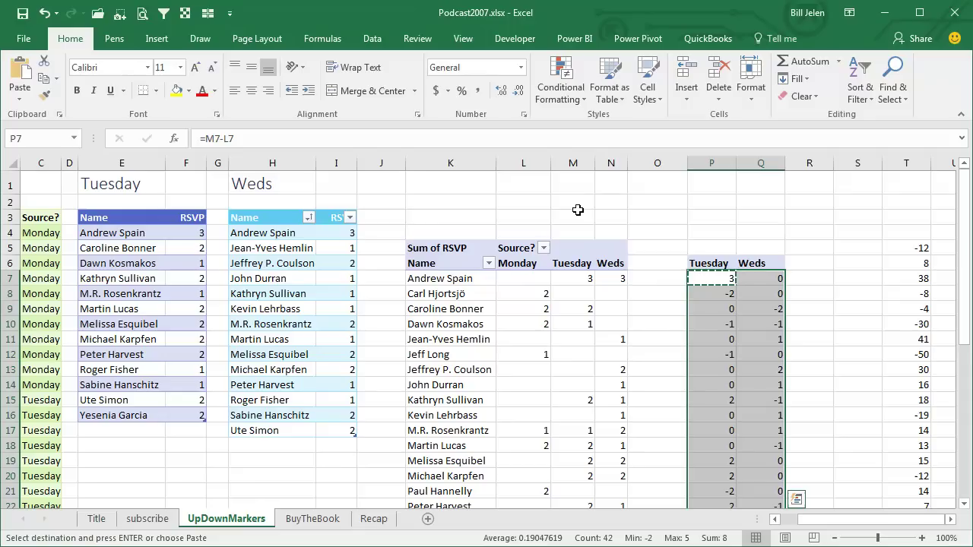
key("F2")
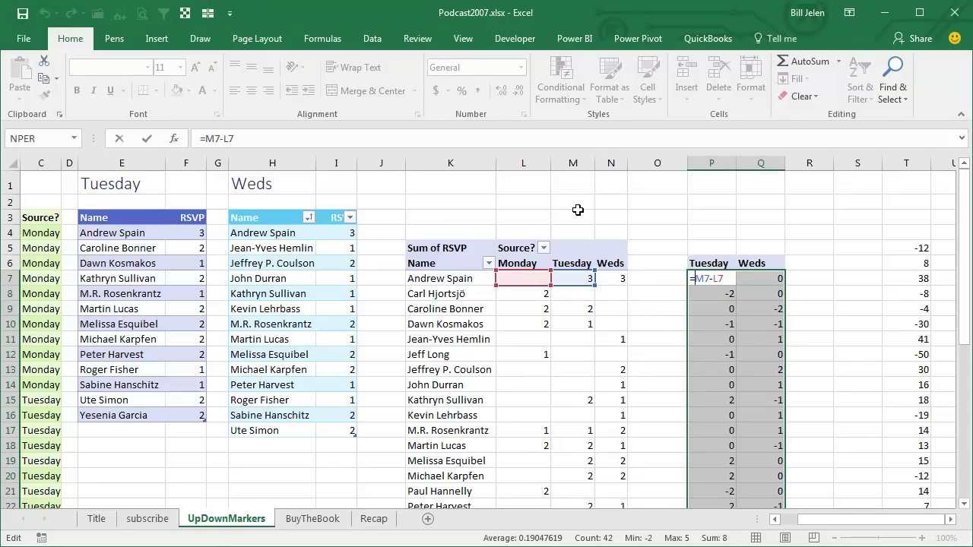
Step: Change the formula to =SIGN(M7-L7) and fill it across P7:Q27
type("SIGN(")
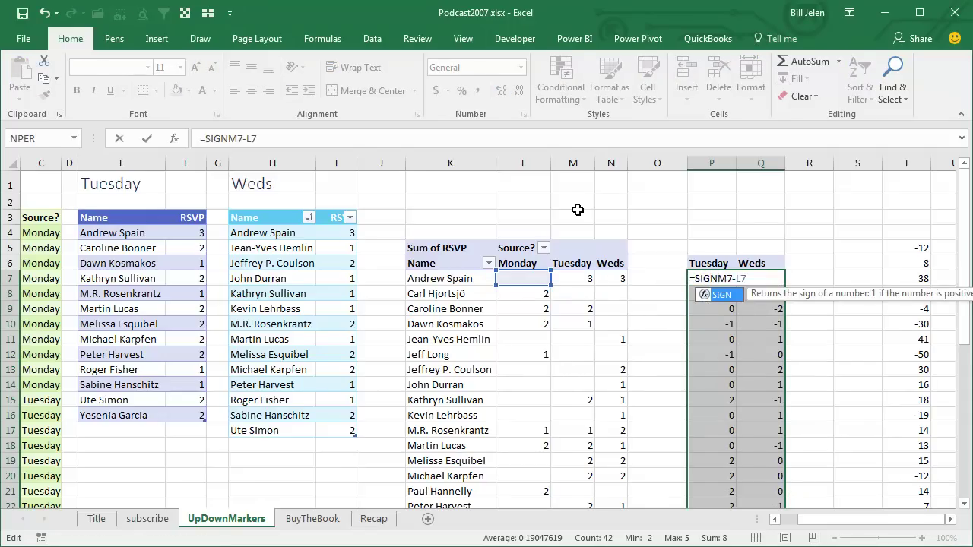
key("End")
type(")")
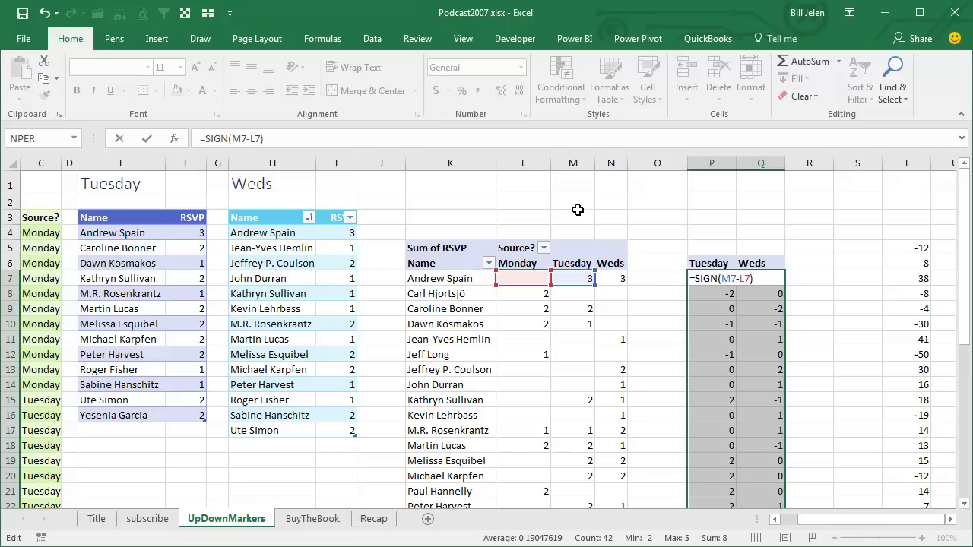
key("ctrl+Return")
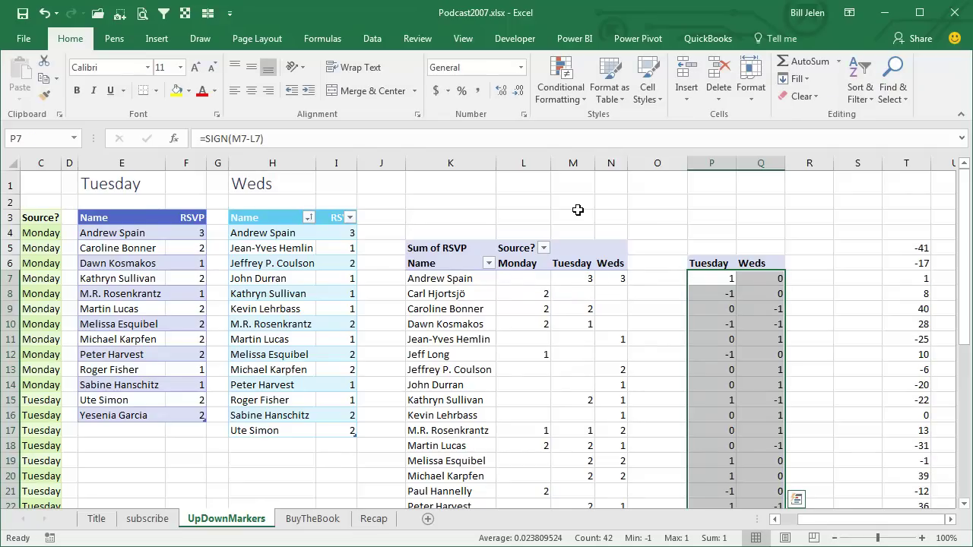
Step: Apply the 3 Triangles icon set conditional format to helper cells P7:Q27
left_click(565, 104)
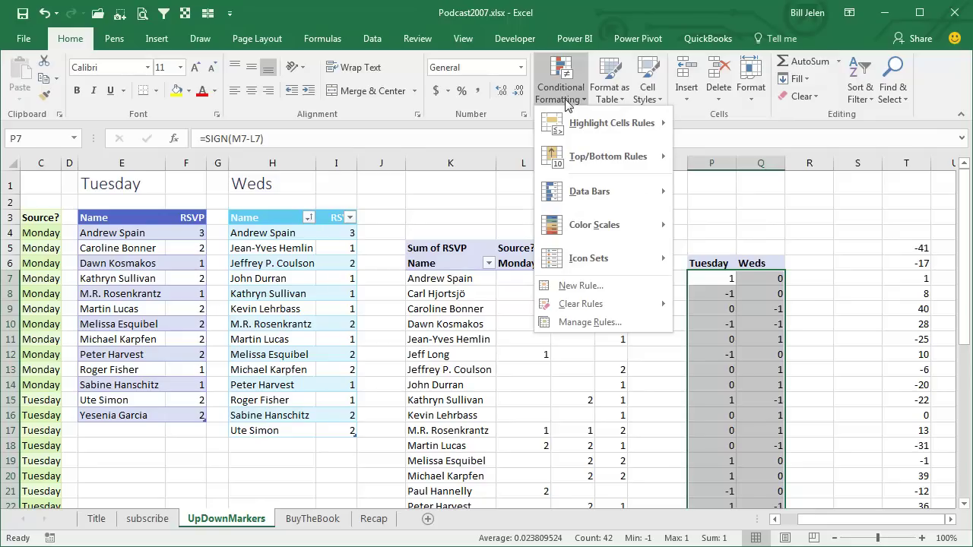
mouse_move(590, 258)
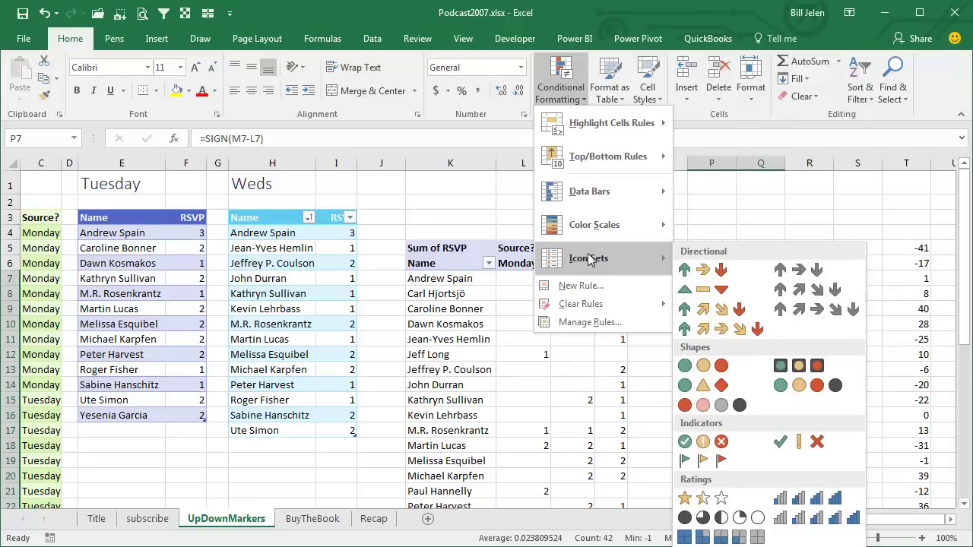
left_click(701, 292)
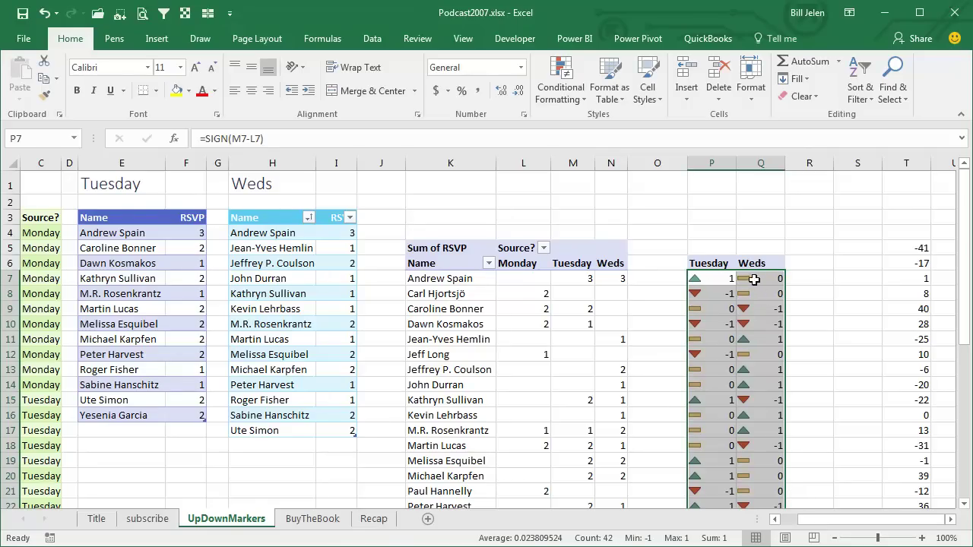
left_click(582, 97)
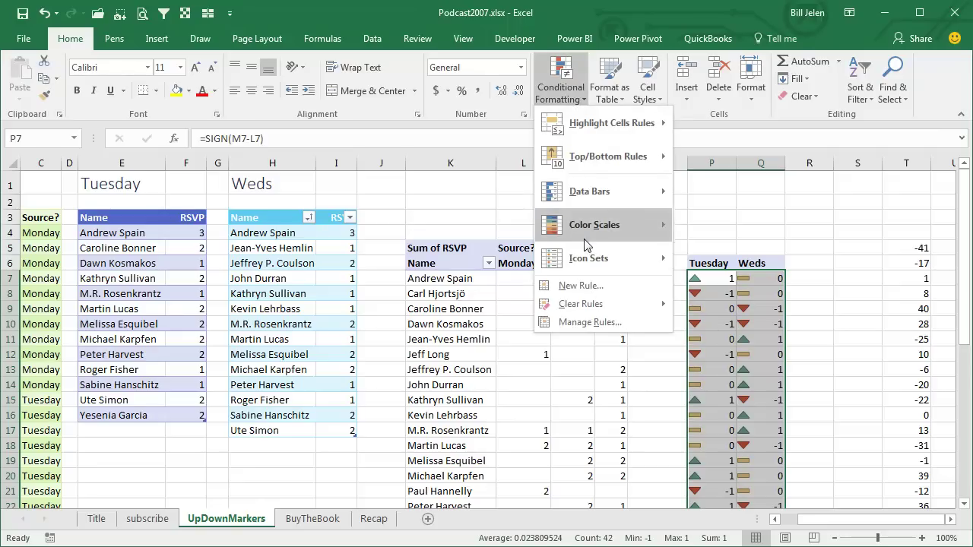
Step: Set the icon set rule to Show Icon Only, then copy P7:Q27 and select M7
left_click(592, 323)
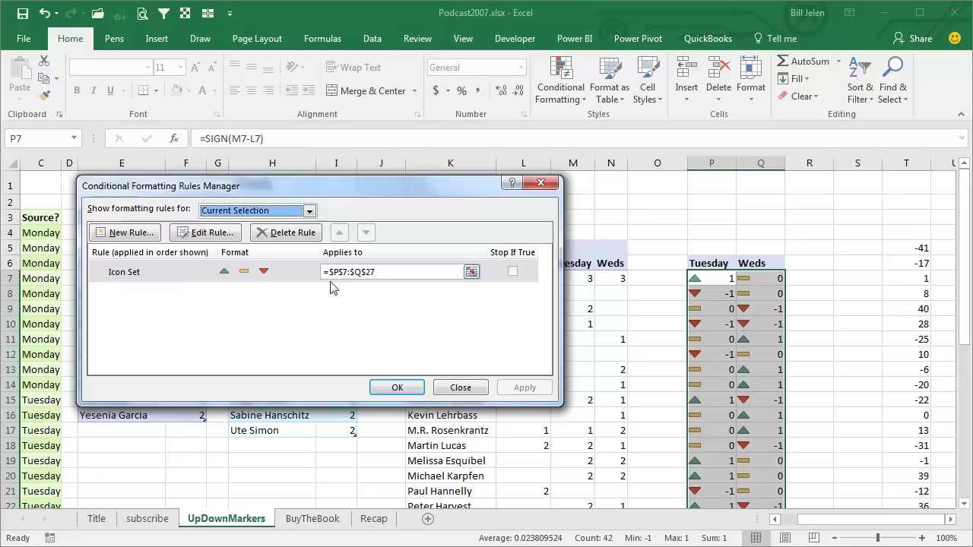
left_click(217, 234)
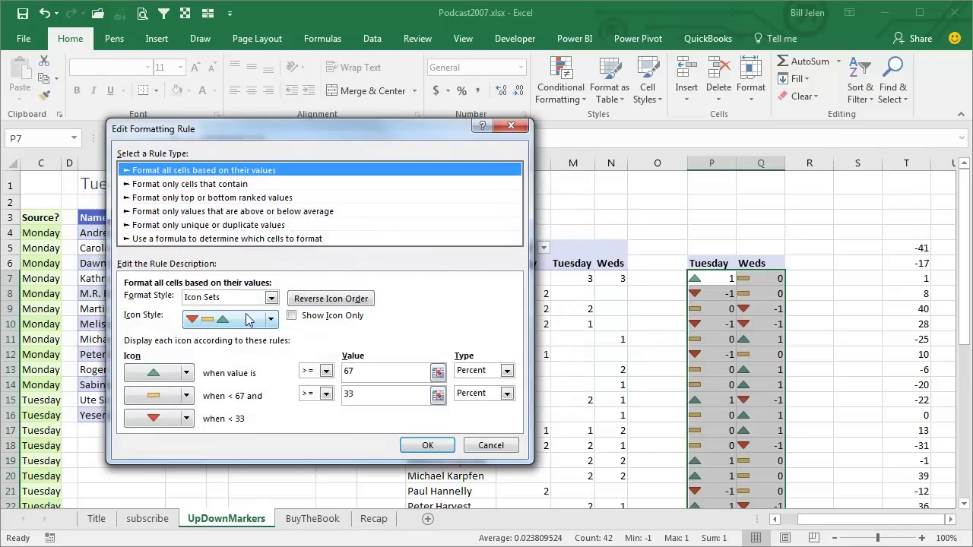
left_click(291, 316)
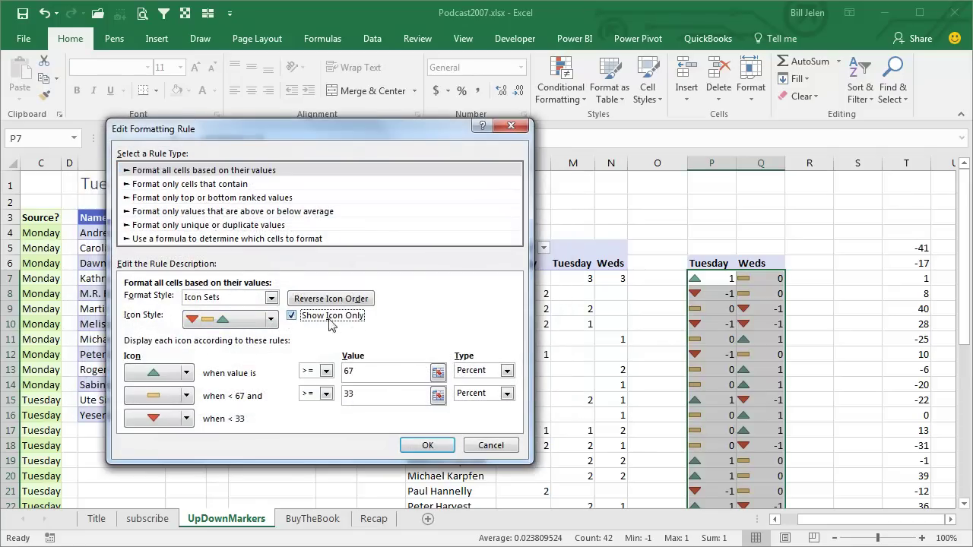
left_click(434, 446)
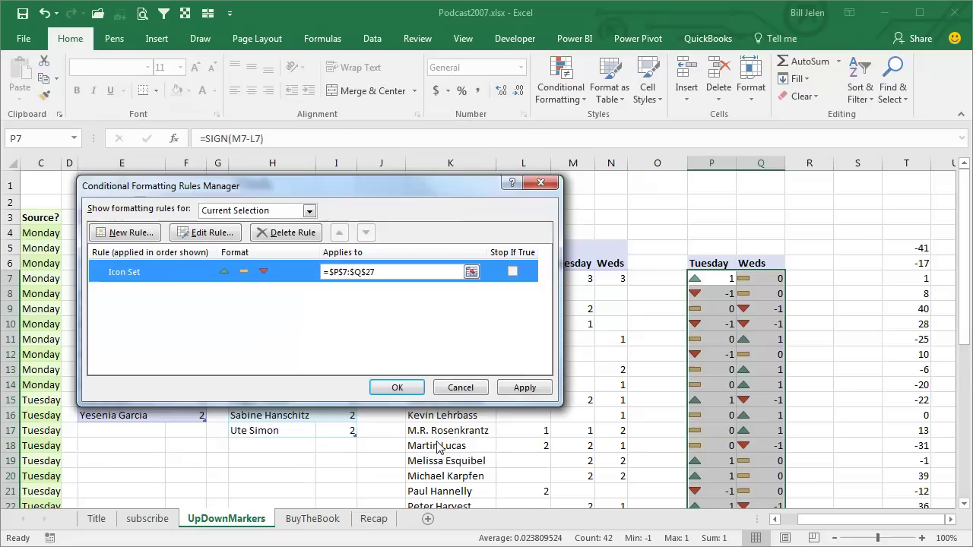
left_click(398, 387)
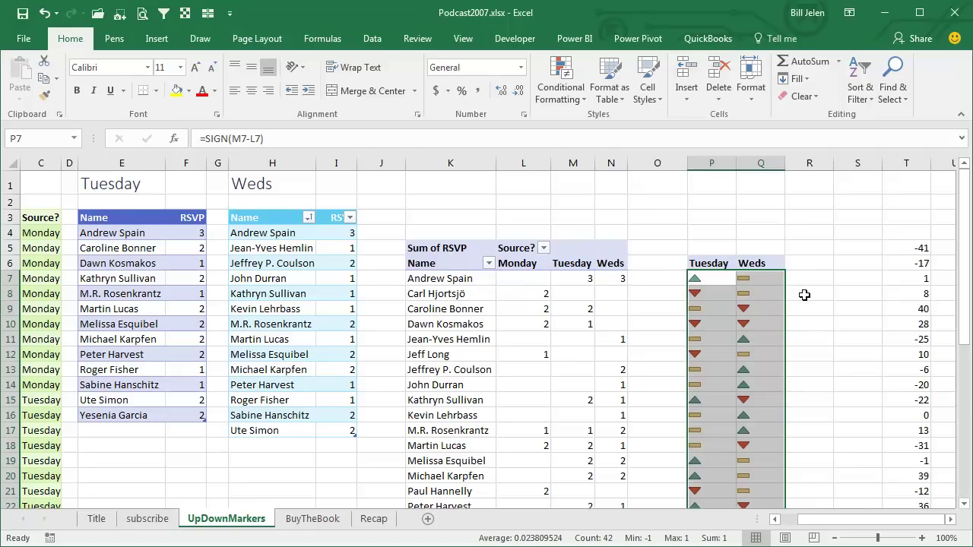
key("ctrl+c")
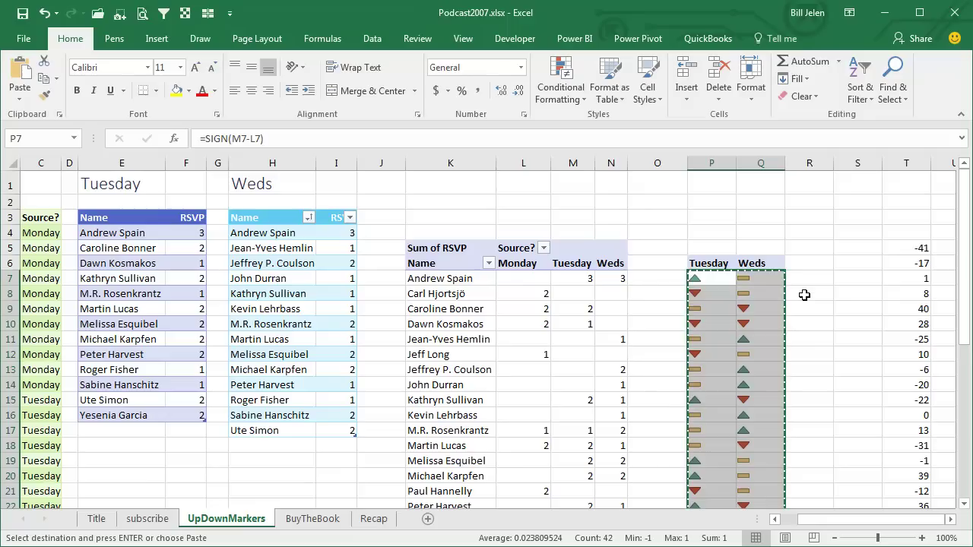
left_click(576, 280)
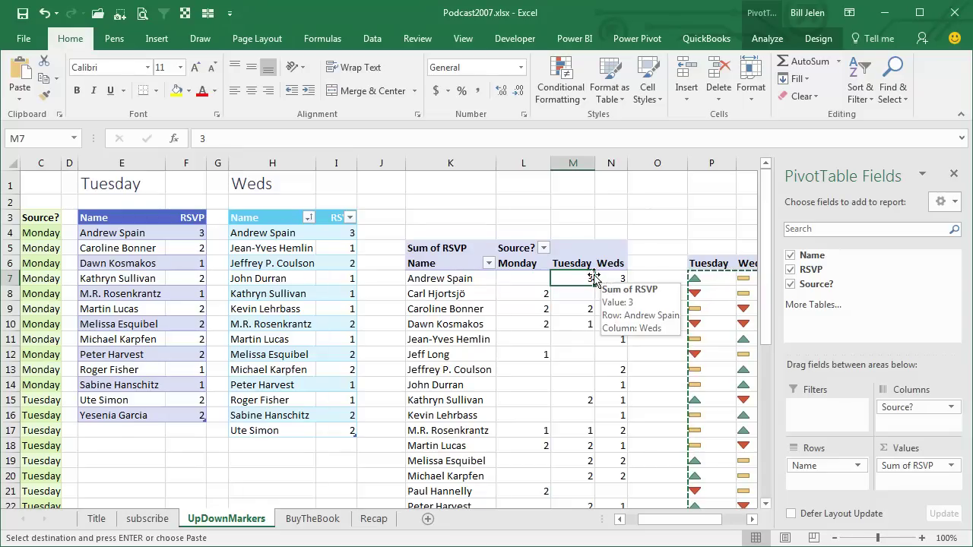
Step: Paste the copied icon range at M7 as a Linked Picture over the Tuesday and Weds values
left_click(19, 97)
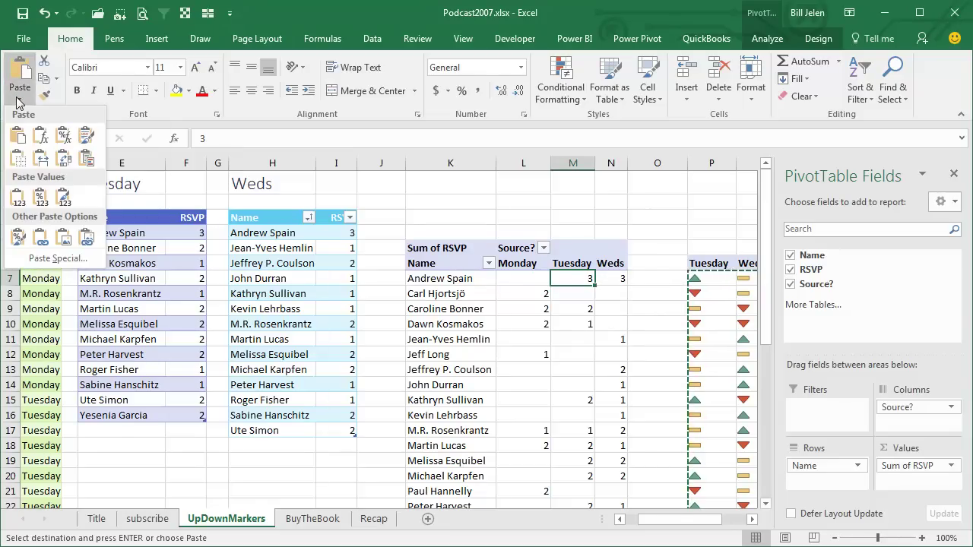
left_click(85, 240)
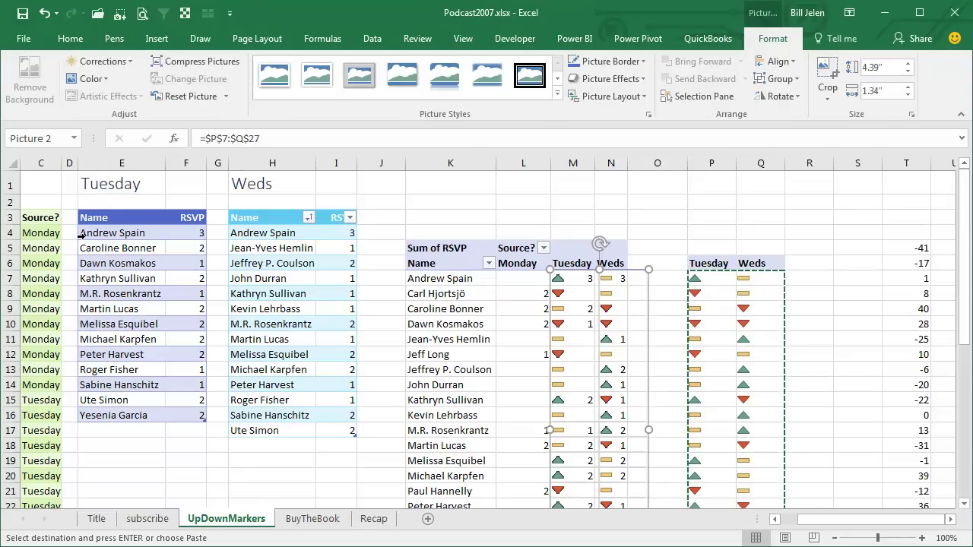
left_click(569, 262)
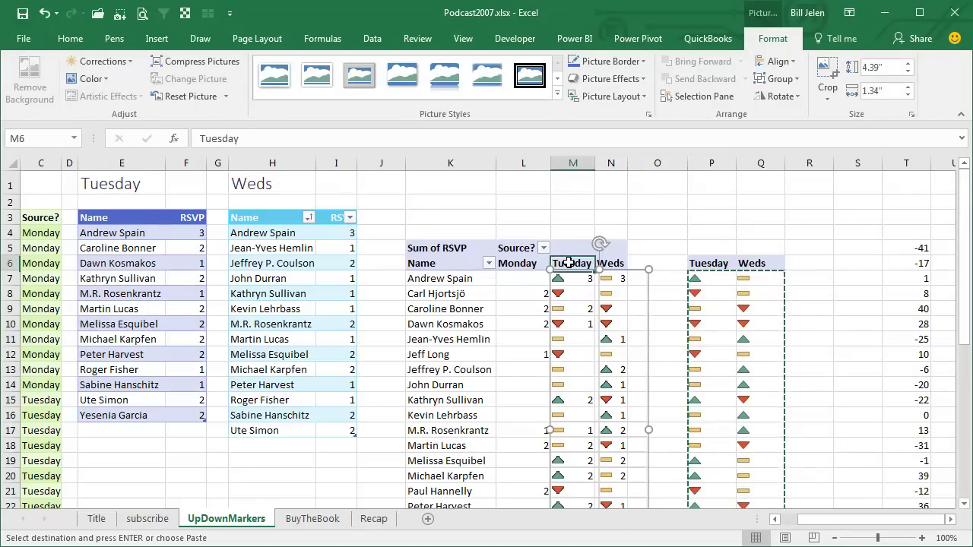
left_click(701, 262)
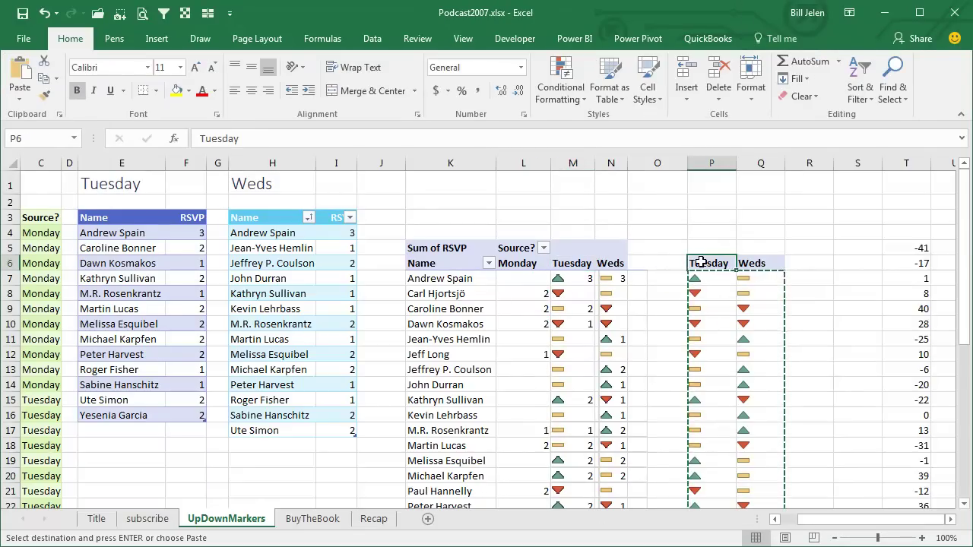
left_click(582, 274)
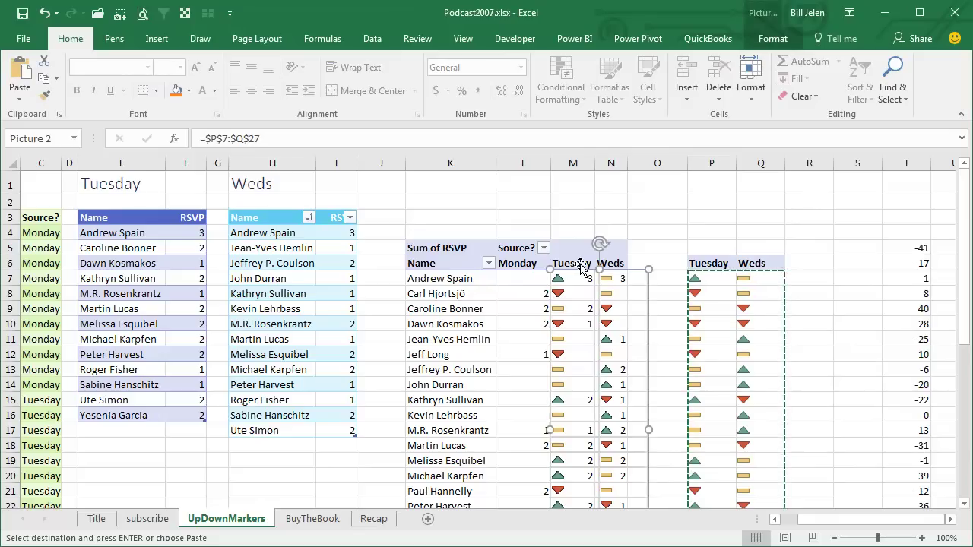
Step: Copy M3:N3 and Paste Special only its column widths onto columns P:Q
left_click(581, 219)
key("shift+Right")
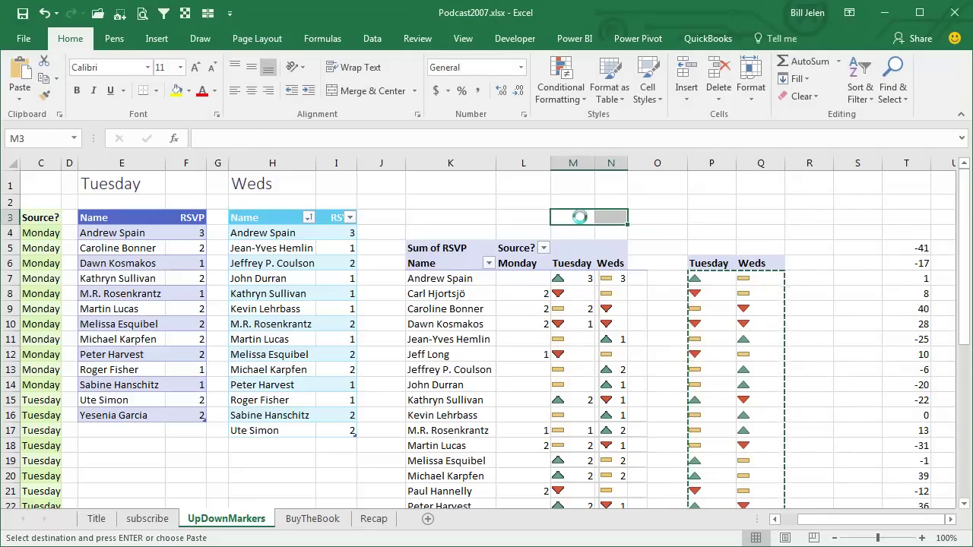
key("ctrl+c")
key("Right")
key("Right")
key("Right")
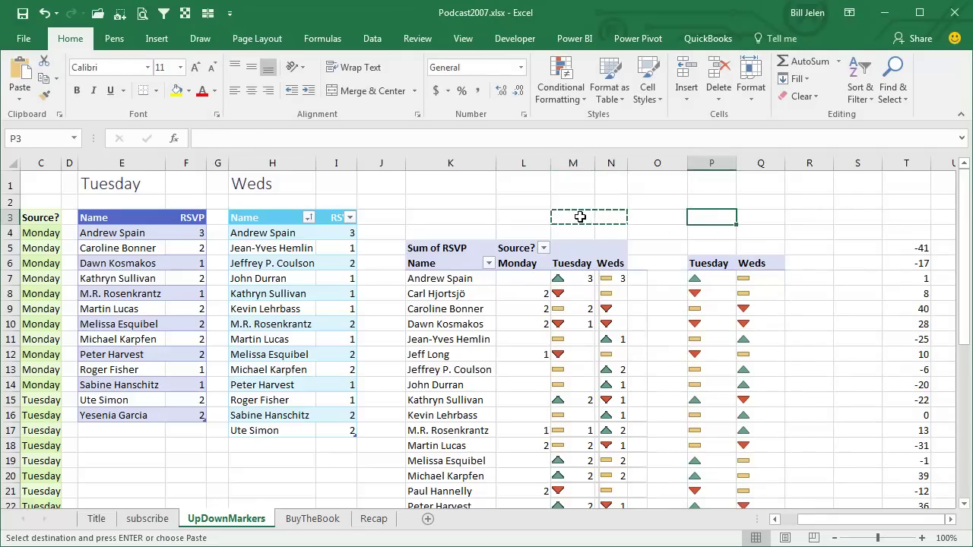
left_click(19, 99)
left_click(48, 258)
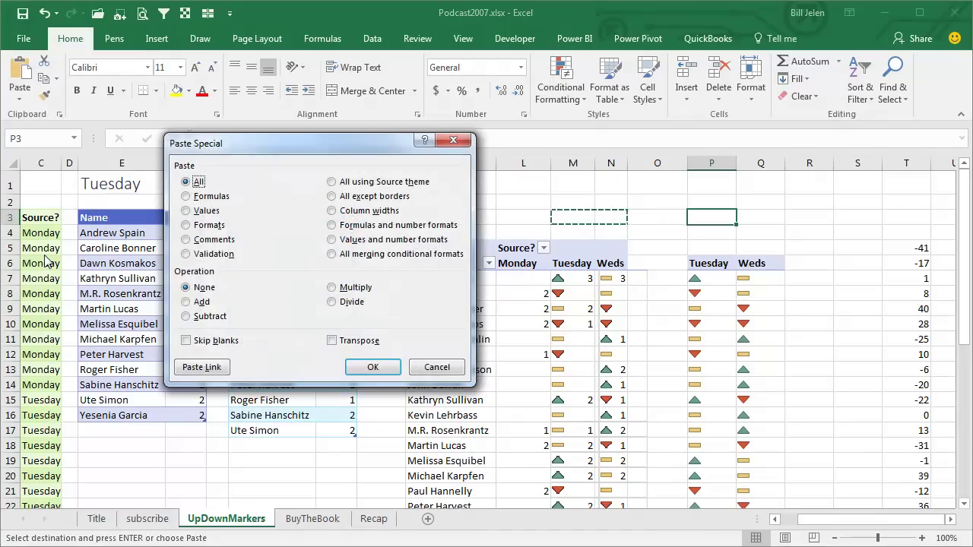
left_click(364, 215)
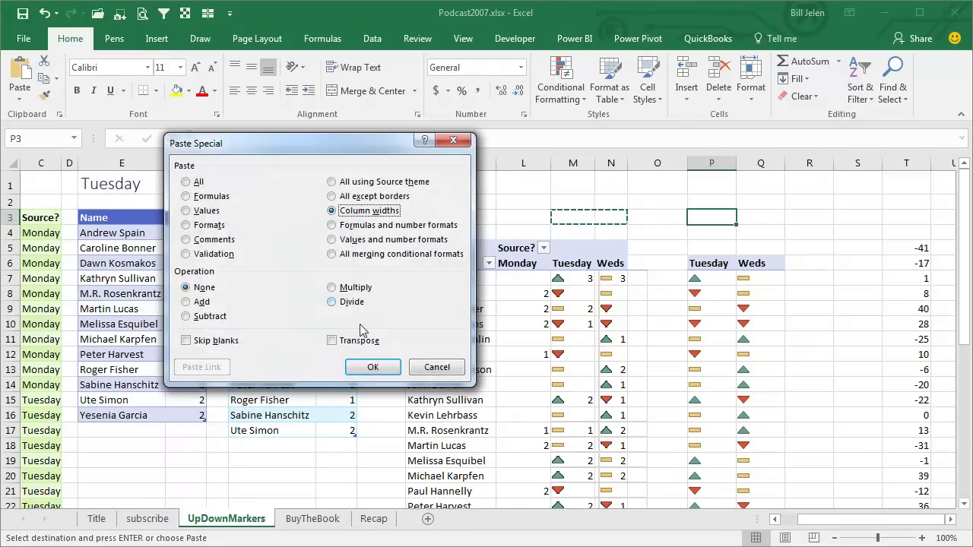
left_click(373, 367)
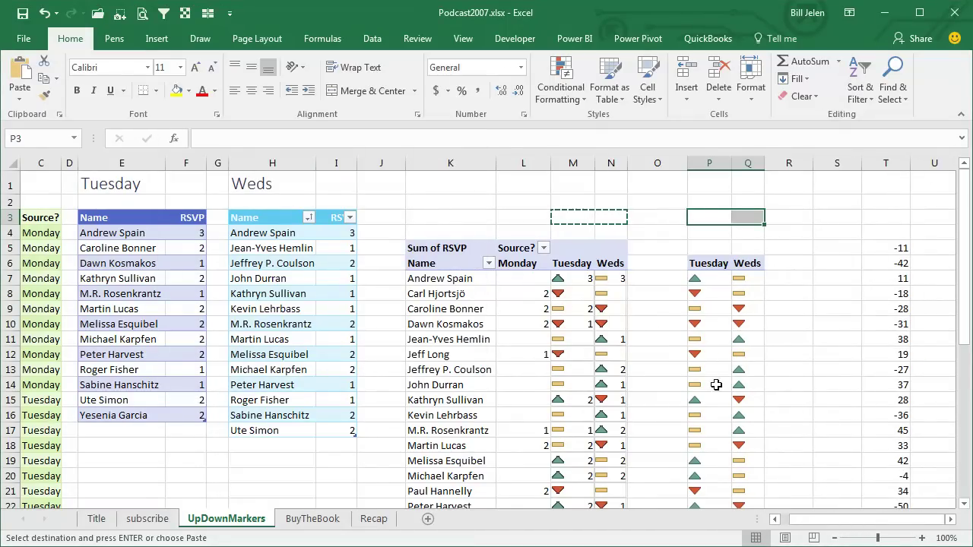
Step: Turn off worksheet gridlines and select the helper icon range P7:Q27
left_click(463, 38)
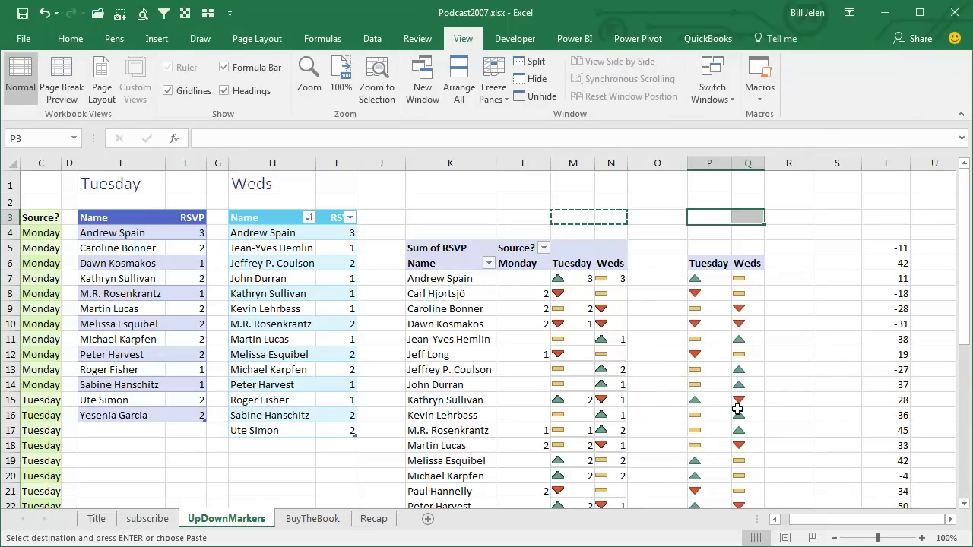
left_click(168, 91)
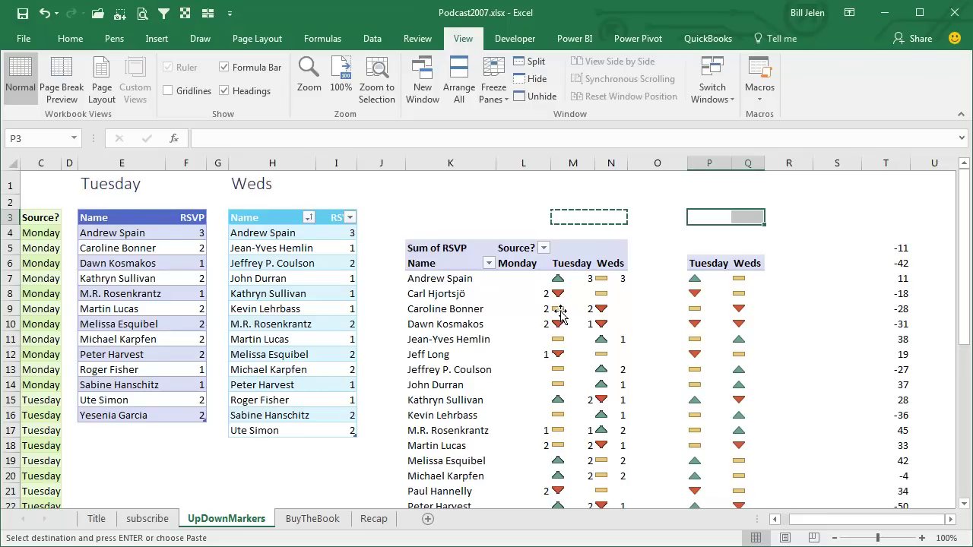
left_click(709, 279)
key("ctrl+shift+Down")
key("shift+Right")
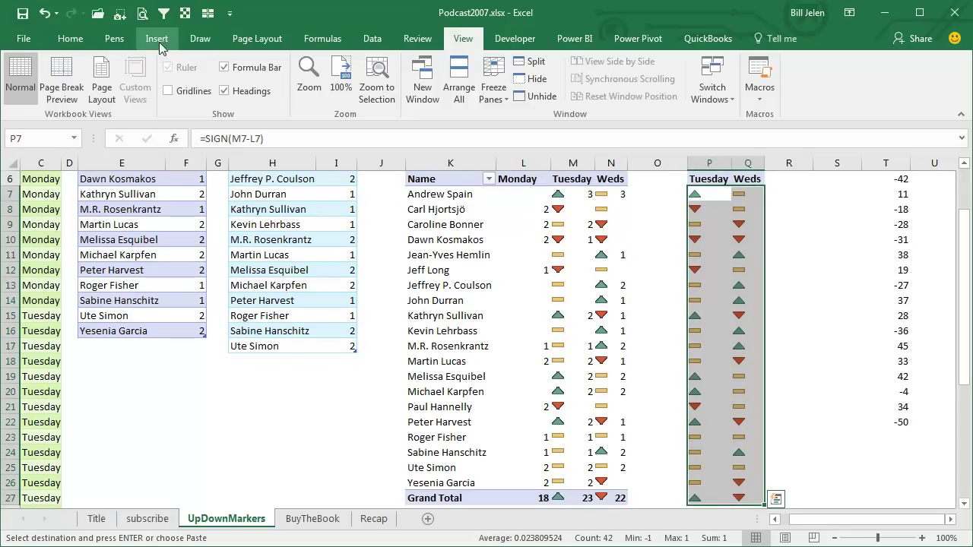
Step: Edit the Icon Set rule so the middle (zero) level uses No Cell Icon
left_click(73, 43)
left_click(545, 98)
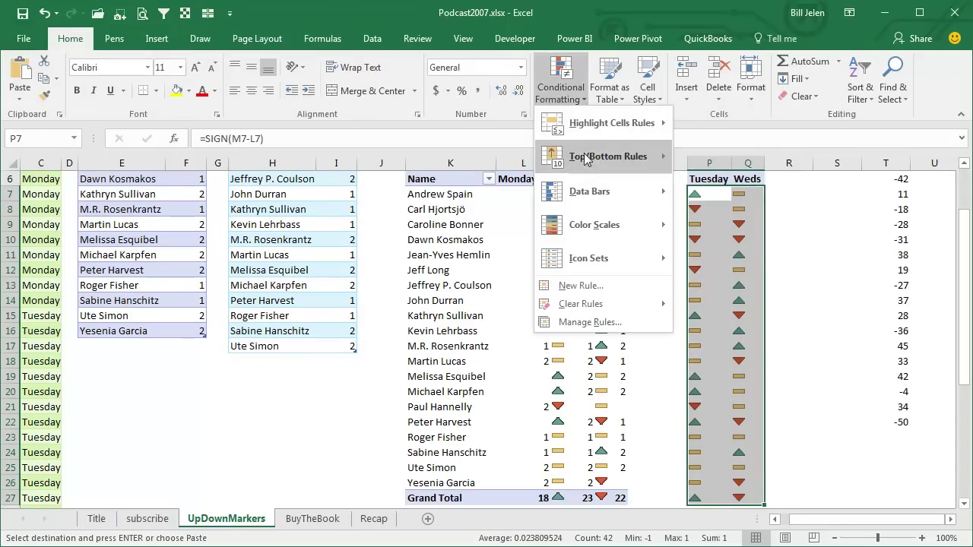
left_click(587, 326)
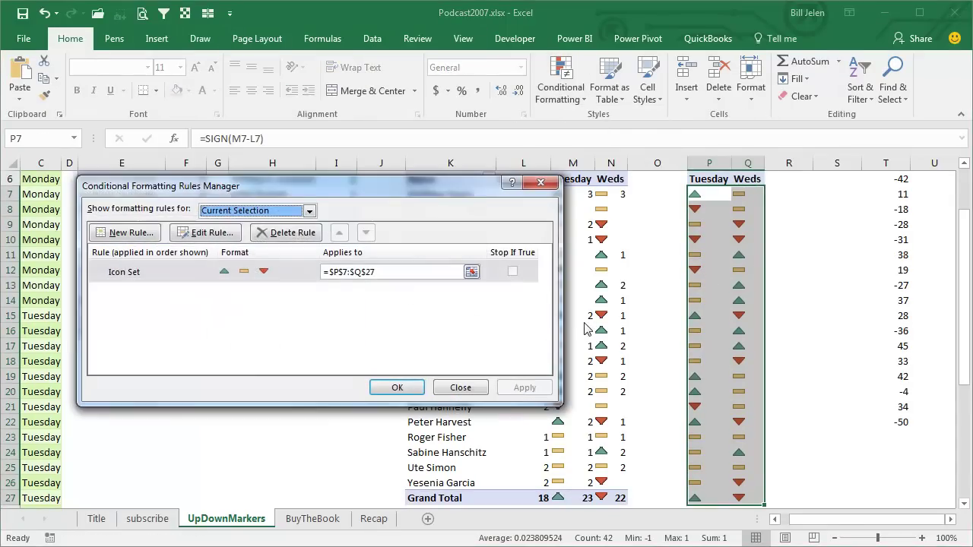
left_click(263, 273)
left_click(214, 235)
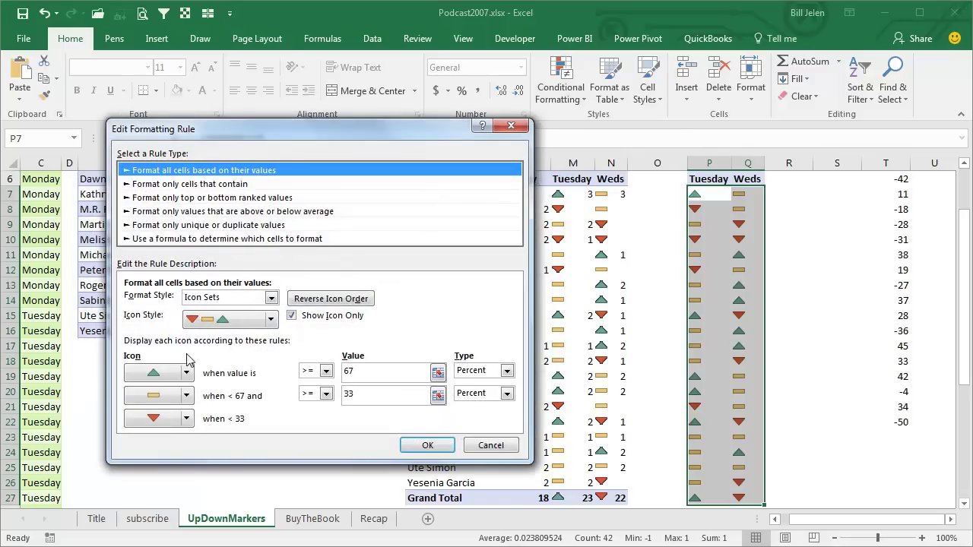
left_click(190, 396)
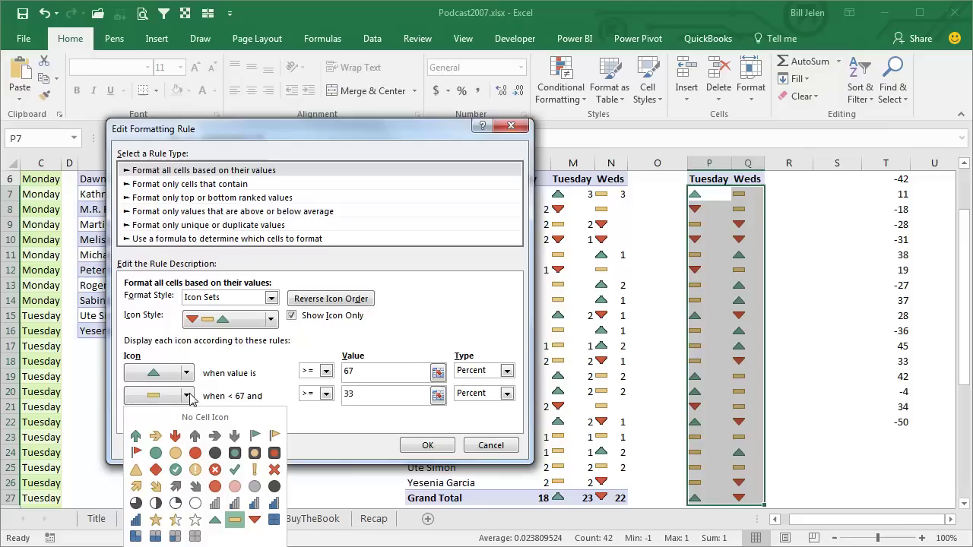
left_click(190, 415)
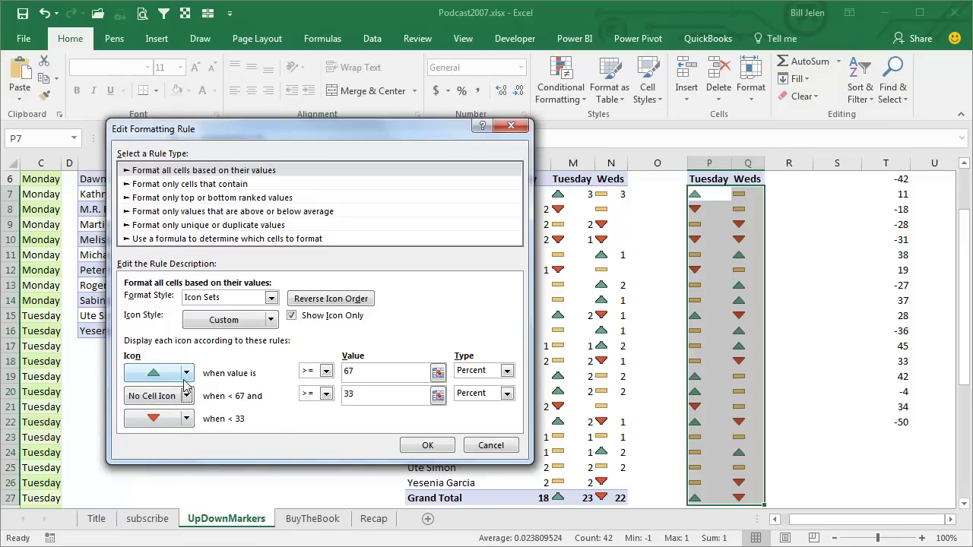
left_click(417, 447)
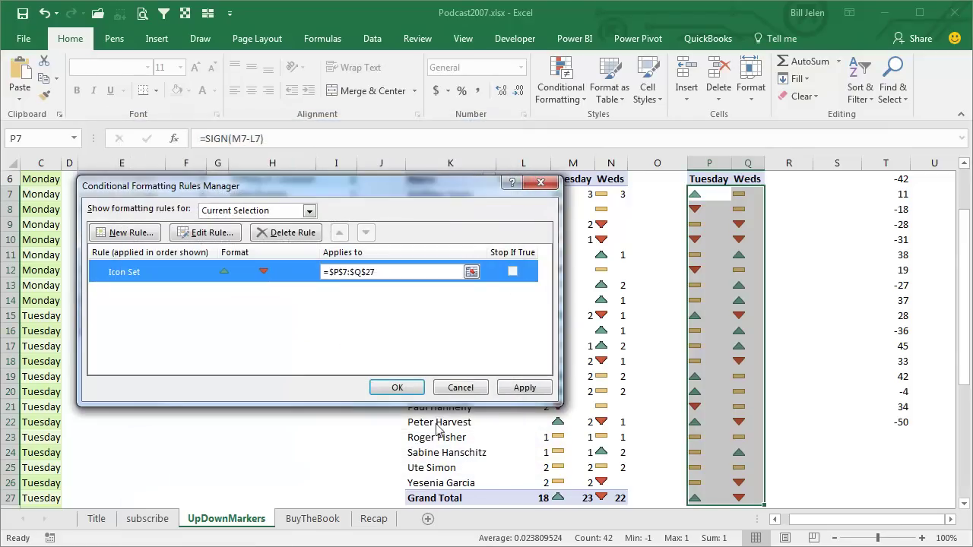
left_click(396, 388)
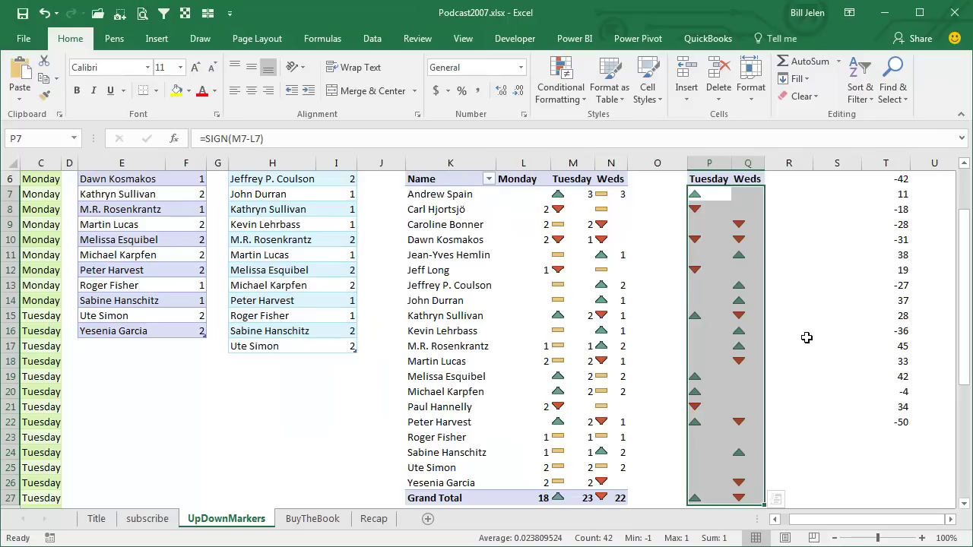
Step: Open the helper cells' Icon Set rule for editing from Manage Rules
left_click(570, 108)
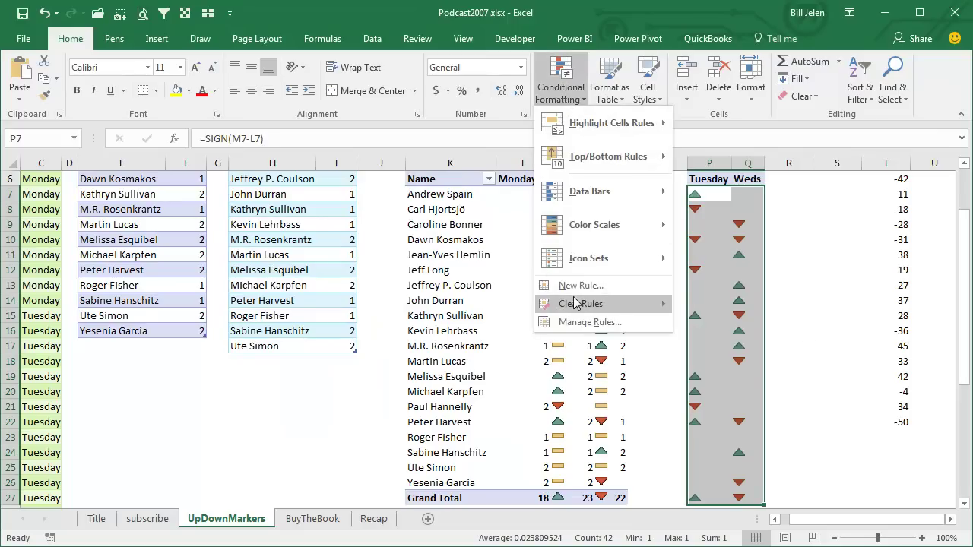
left_click(586, 324)
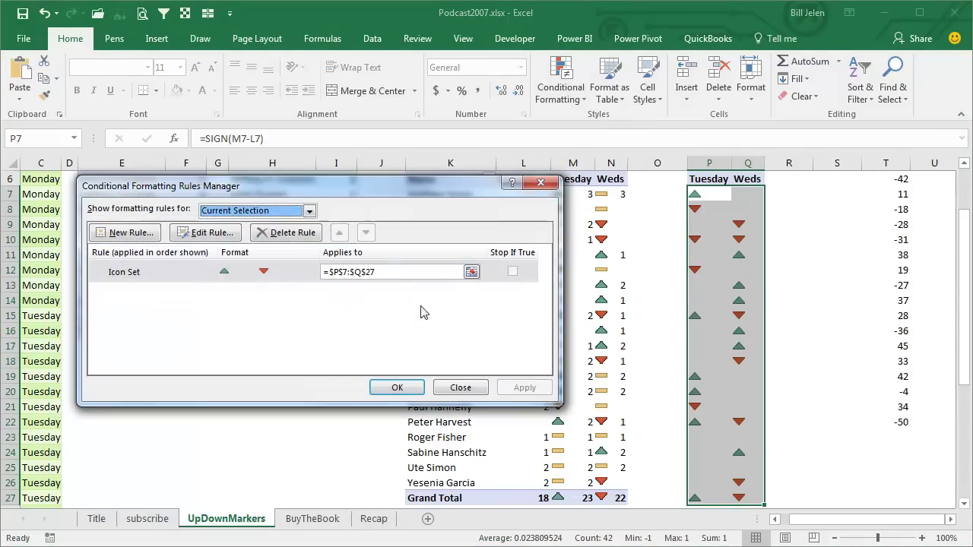
left_click(215, 271)
left_click(205, 232)
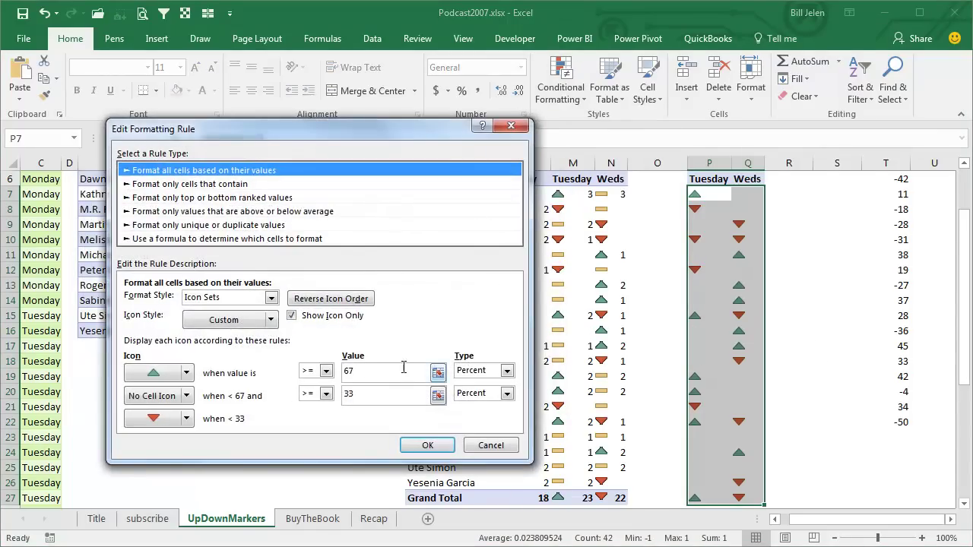
Step: Set both icon thresholds to Number type, up icon when > 0, and apply the rule
left_click(506, 372)
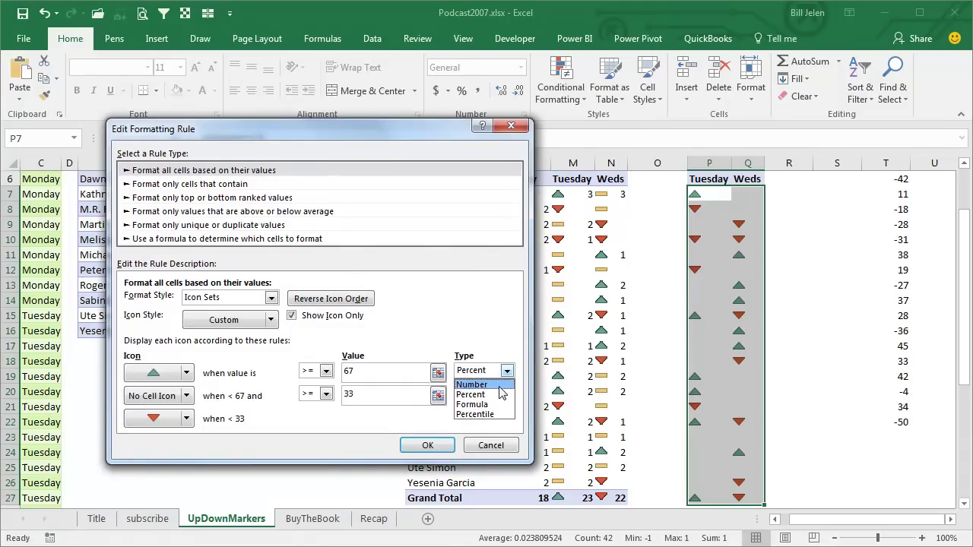
left_click(499, 385)
left_click(507, 394)
left_click(487, 408)
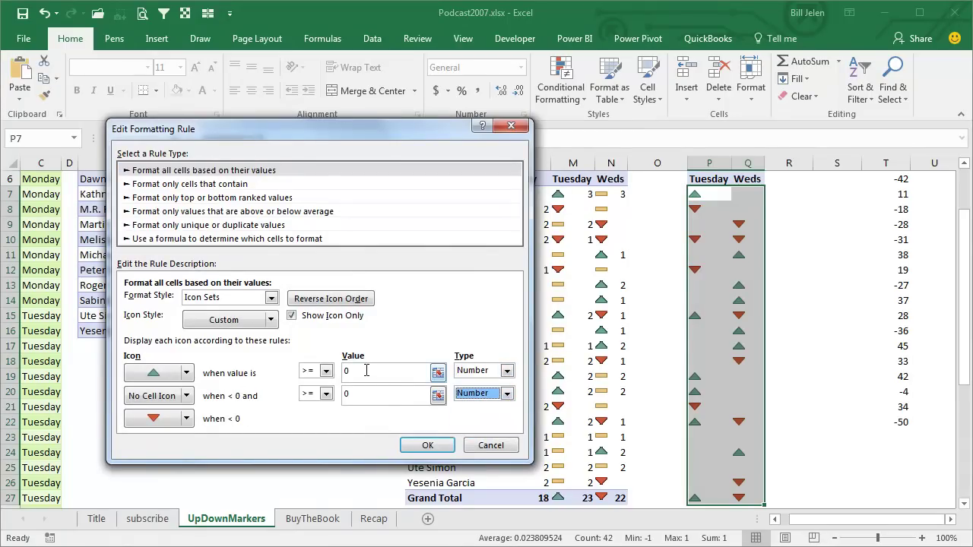
left_click(326, 371)
left_click(312, 395)
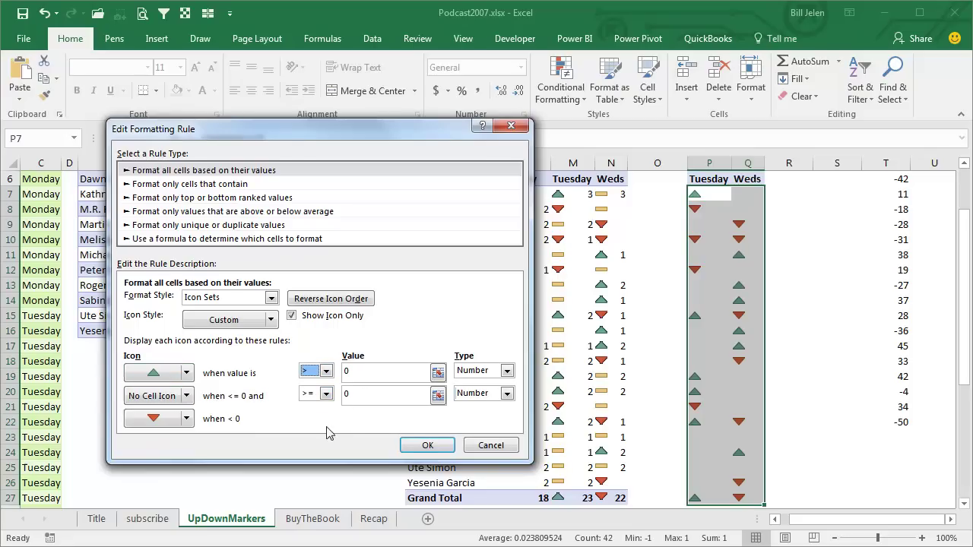
left_click(427, 447)
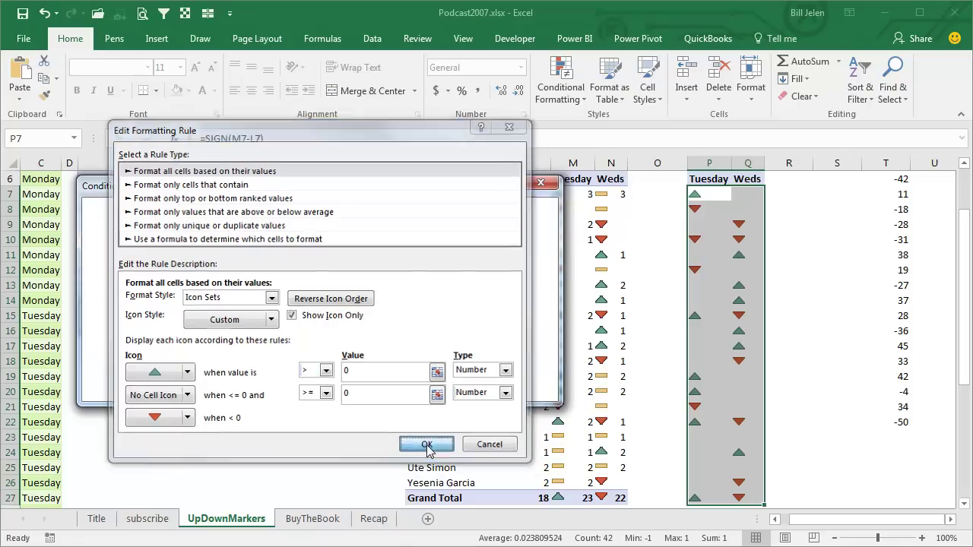
left_click(399, 387)
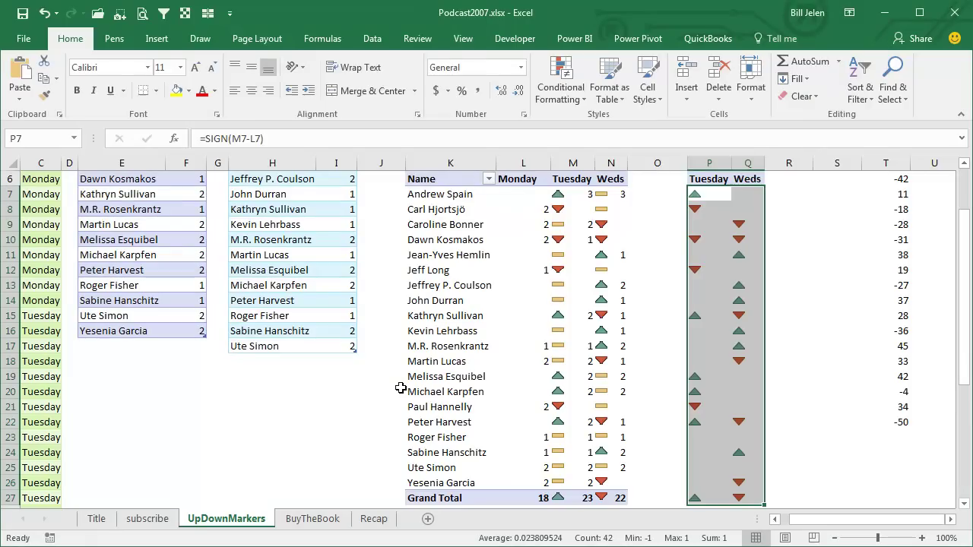
Step: Undo the pivot icon change and overlay a linked picture of P7:Q27 on columns M:N
key("ctrl+z")
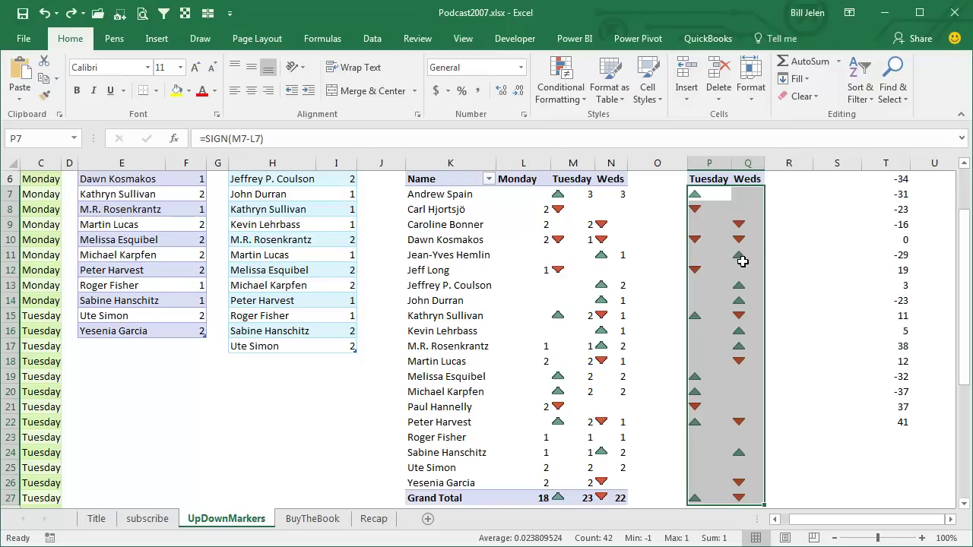
left_click(571, 201)
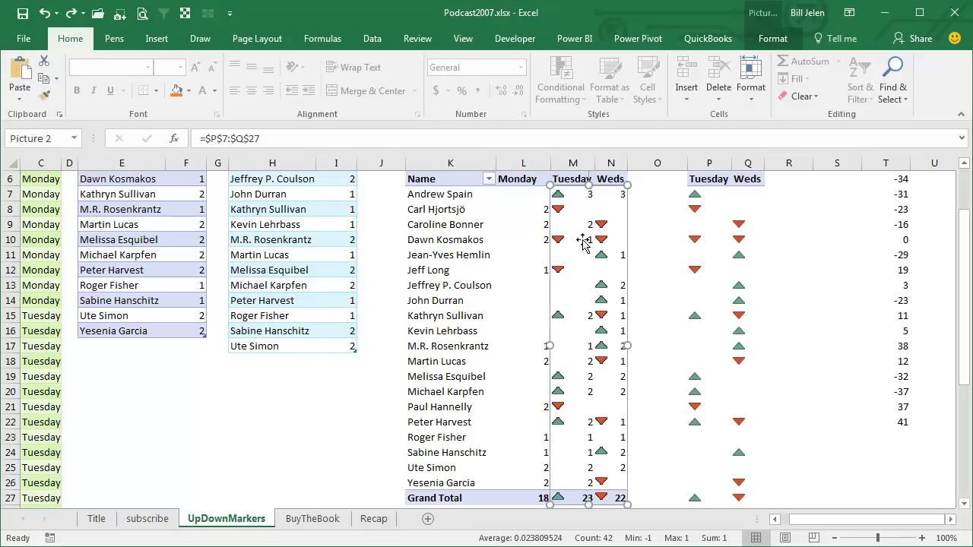
Step: Recommit the picture's link formula to refresh it, then move to the BuyTheBook sheet
left_click(323, 137)
key("Return")
key("ctrl+Page_Down")
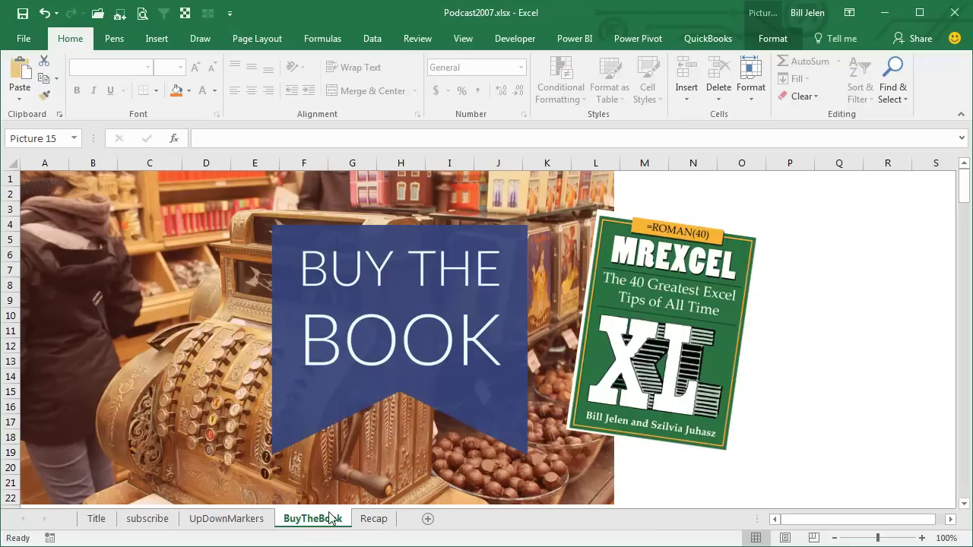
Step: Switch to the Recap sheet summarizing the icon-set and linked-picture steps
left_click(373, 520)
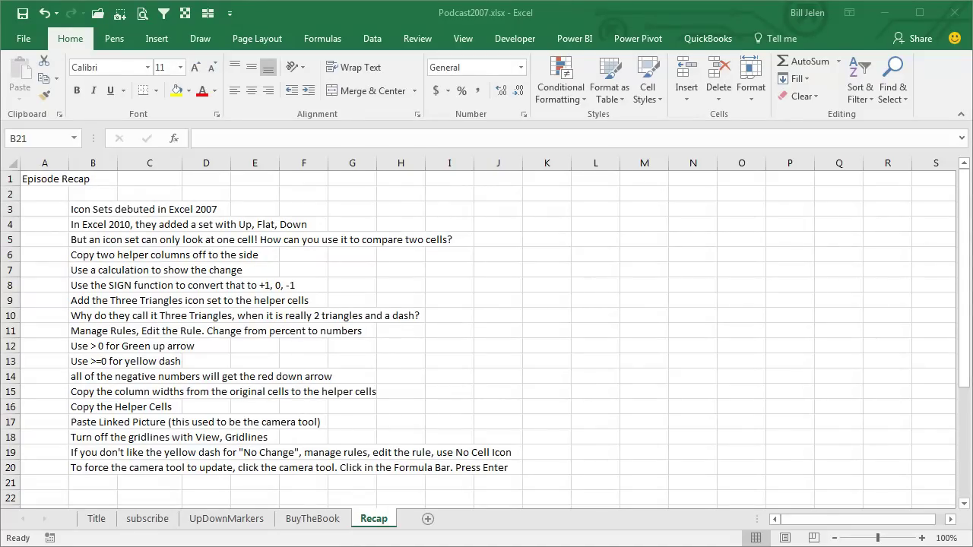